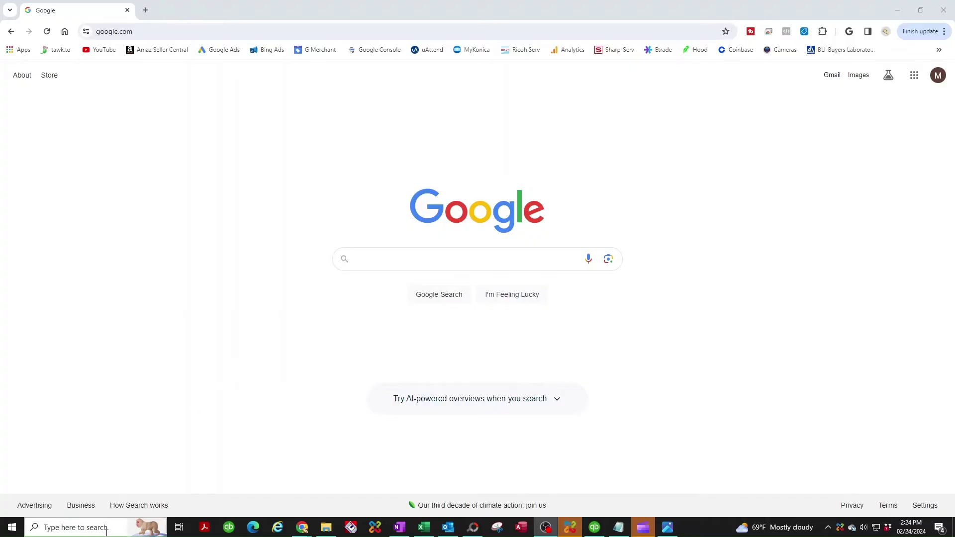
Step: Search 'add us' and open the Settings page for adding other users
left_click(66, 528)
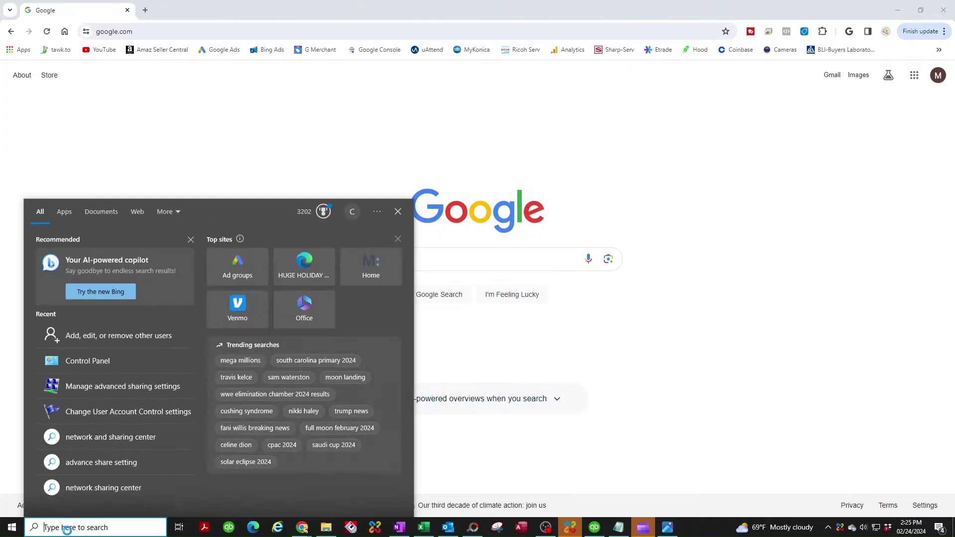
type("add us")
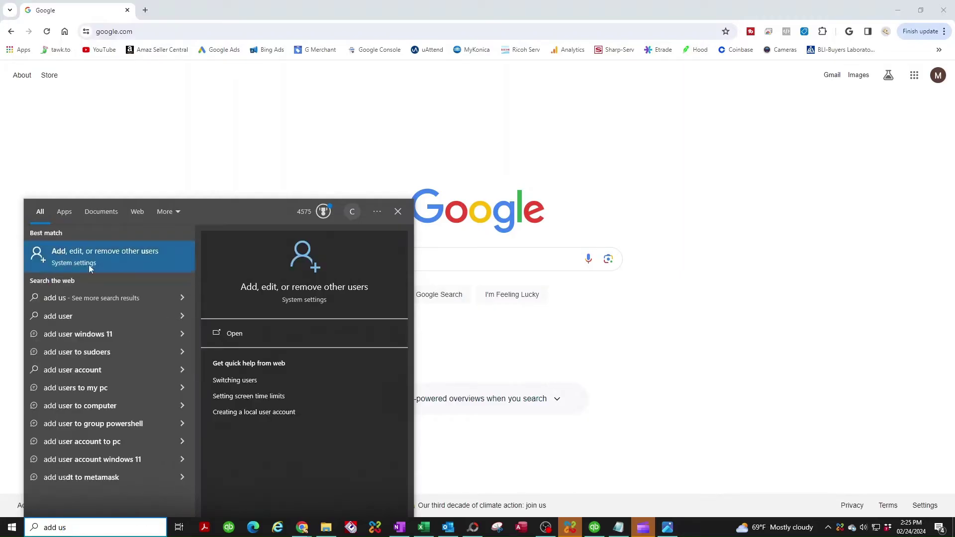
left_click(127, 255)
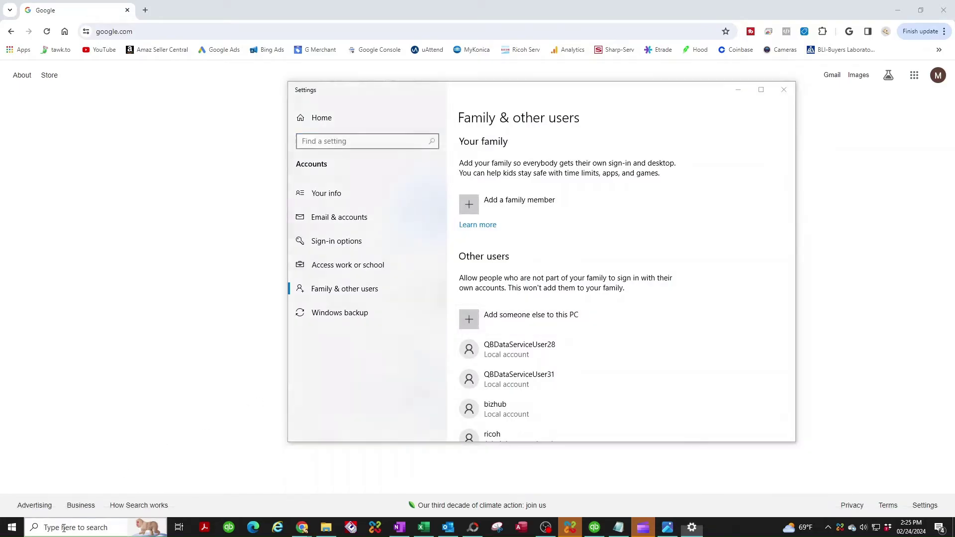
Step: Start a new Windows search for Control Panel
left_click(65, 523)
type("cv")
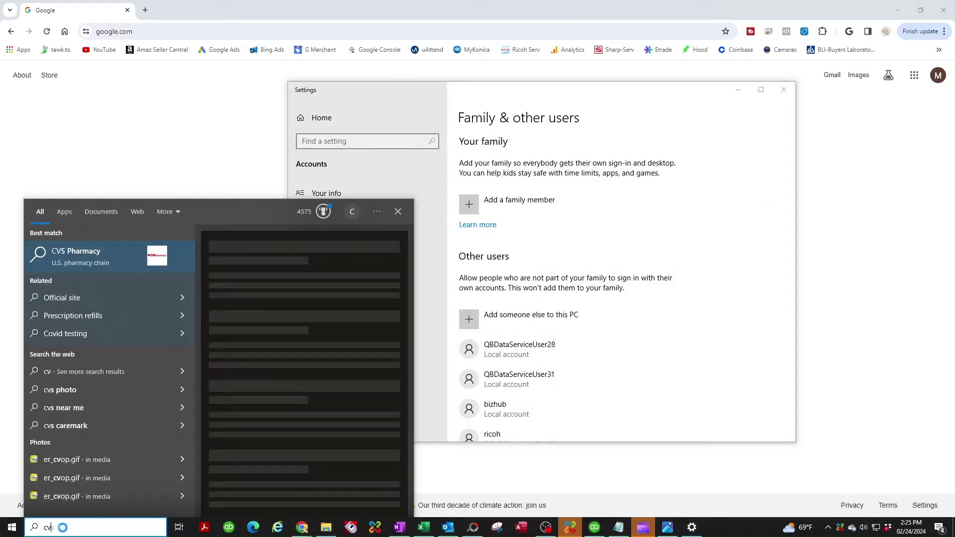
key("BackSpace")
key("BackSpace")
Step: Open Control Panel's Manage Accounts list under User Accounts, then go to adding a new user in PC settings
type("con")
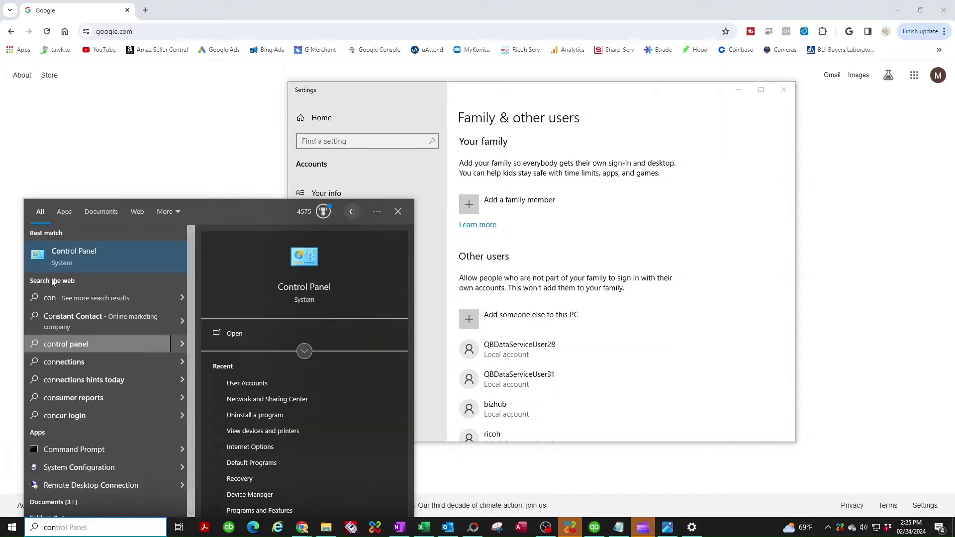
left_click(71, 259)
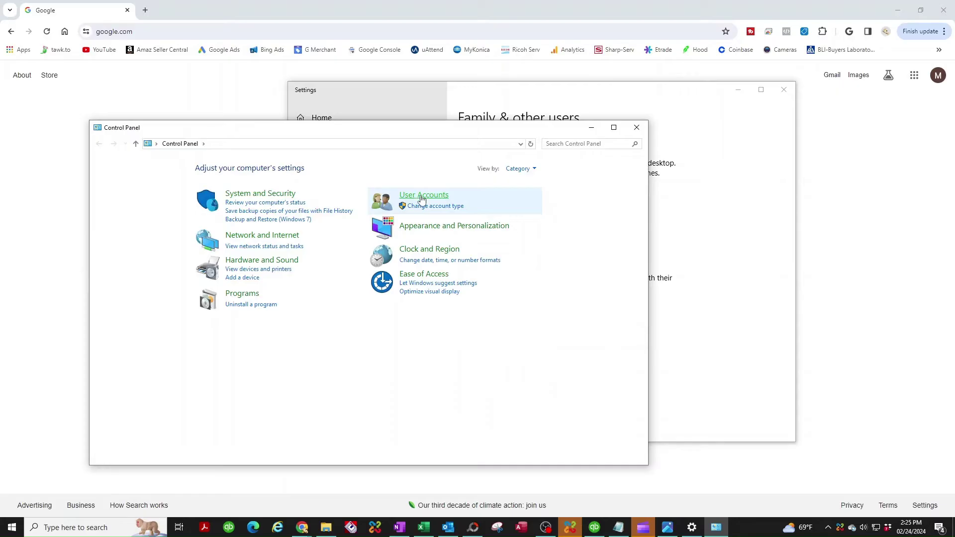
left_click(422, 197)
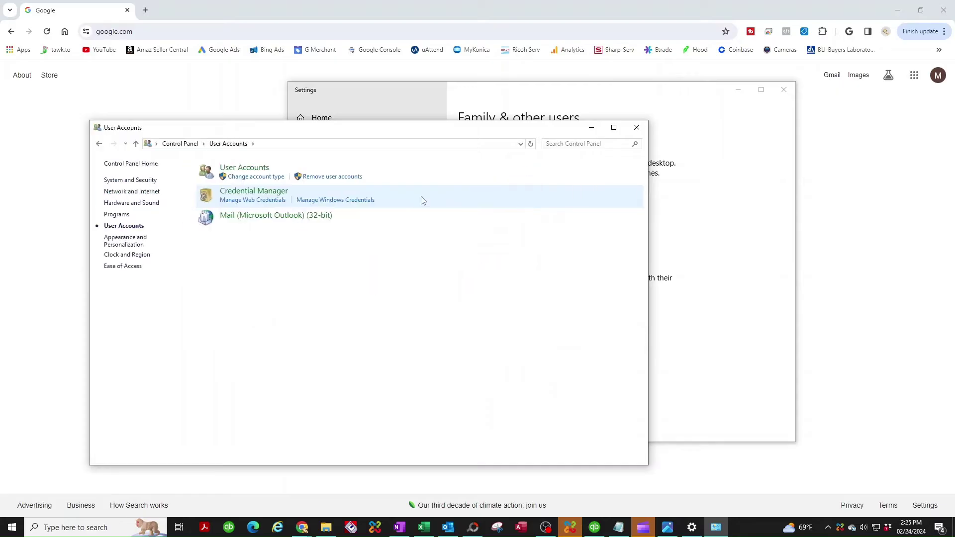
left_click(249, 170)
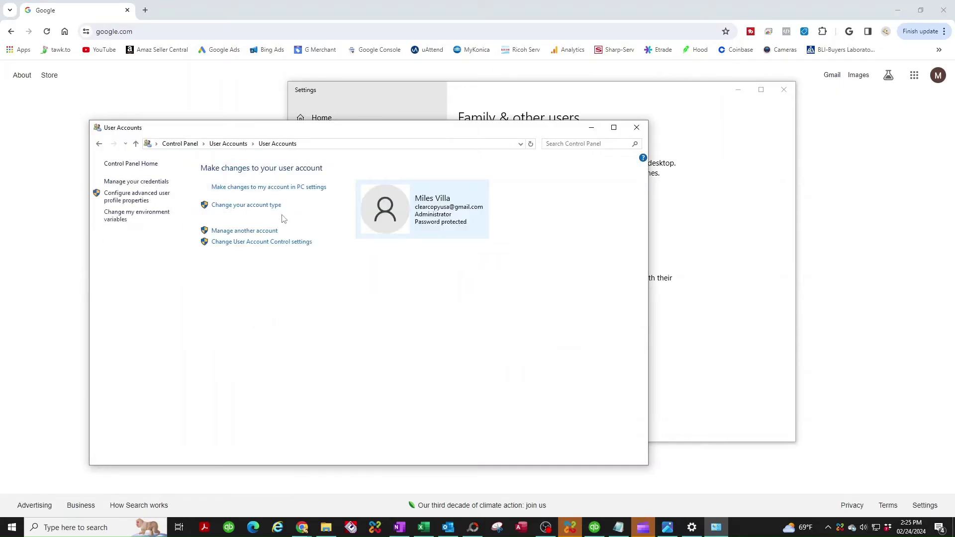
left_click(249, 232)
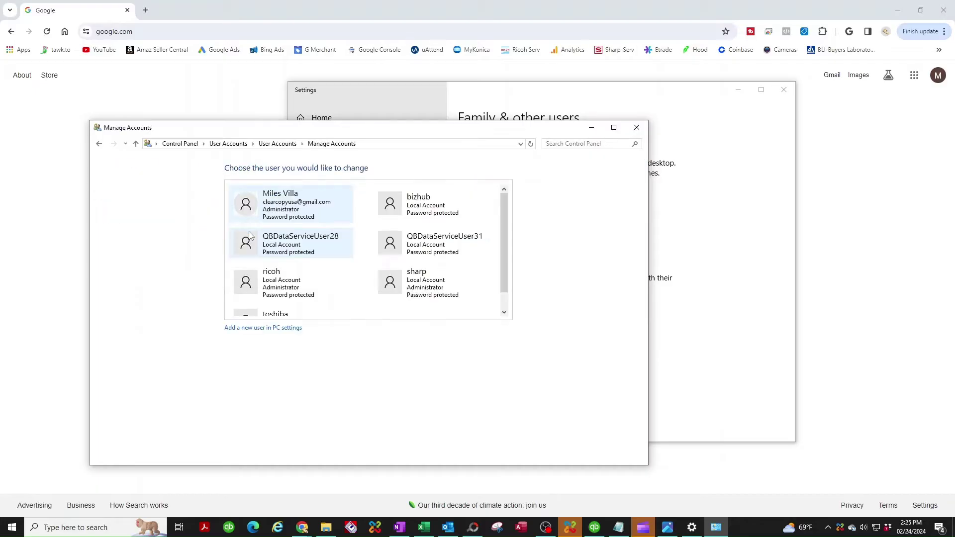
left_click(252, 329)
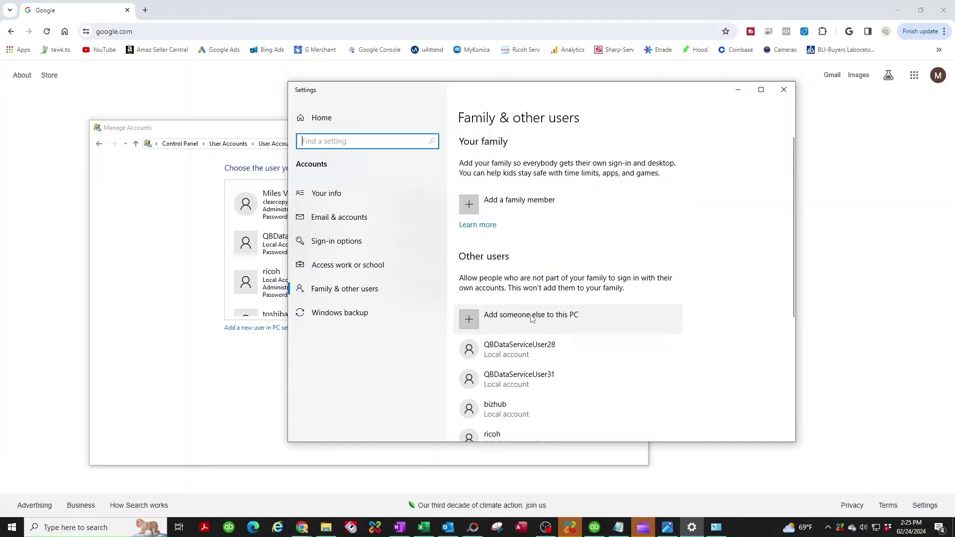
Step: Add someone else to this PC as a local user without sign-in information or a Microsoft account
left_click(531, 318)
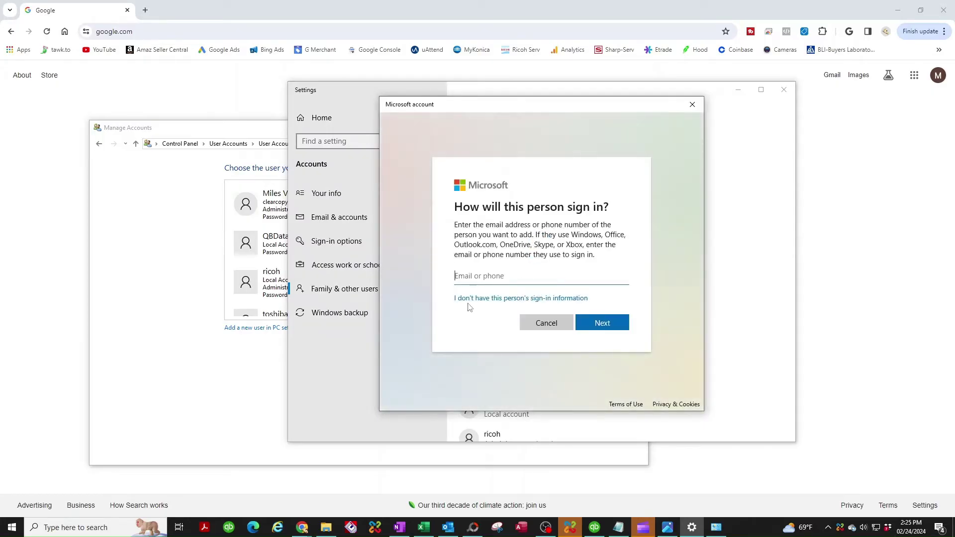
left_click(598, 322)
left_click(511, 302)
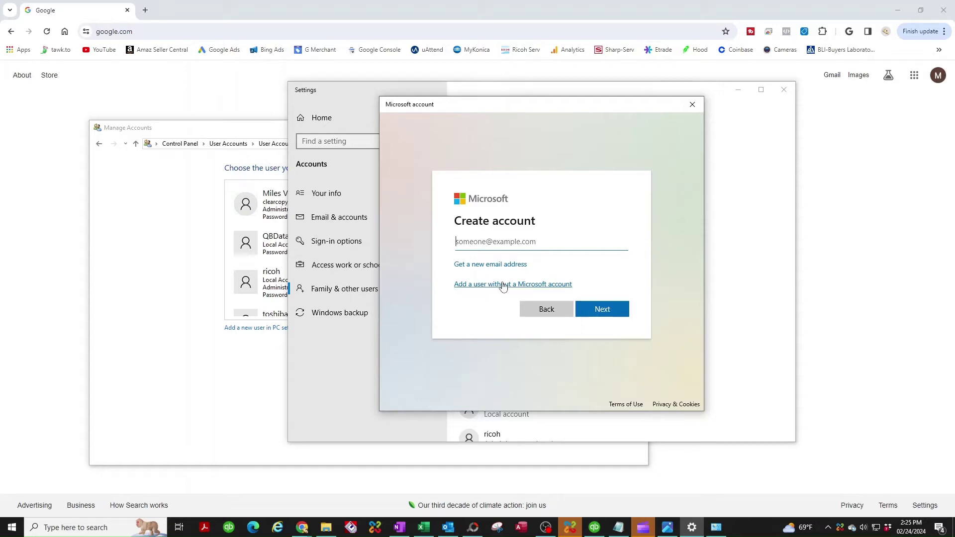
left_click(504, 287)
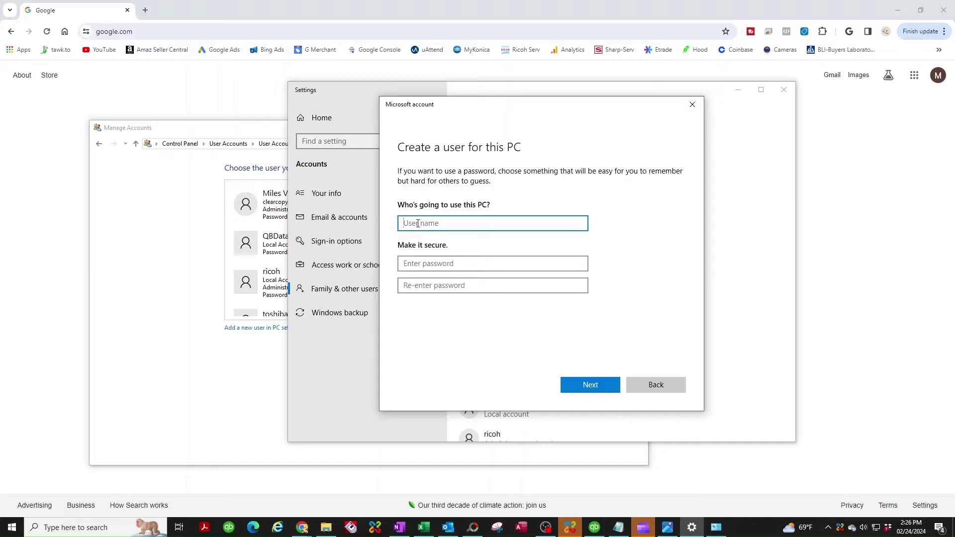
Step: Enter the user name kyocera and type the account password twice
type("kyocera")
left_click(422, 264)
type("••••••")
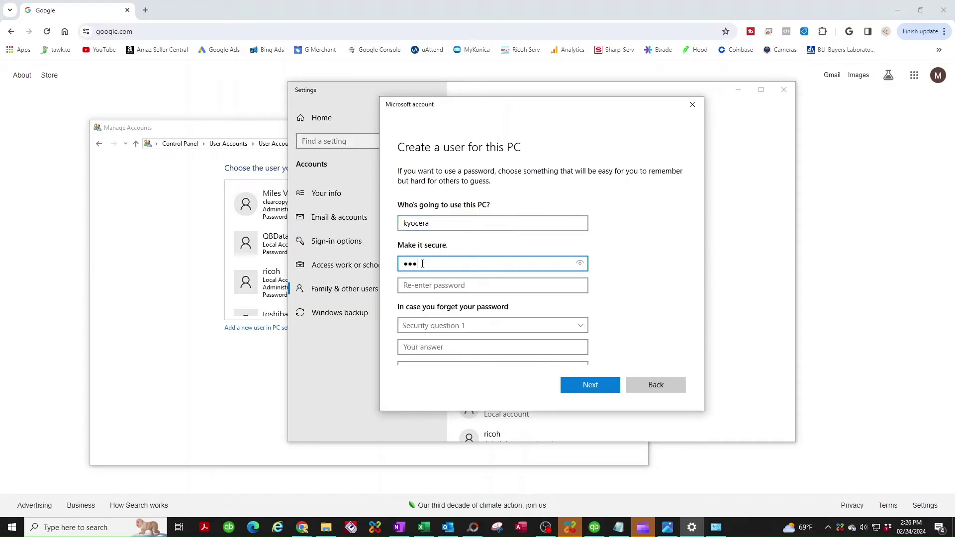
key("Tab")
type("••••••")
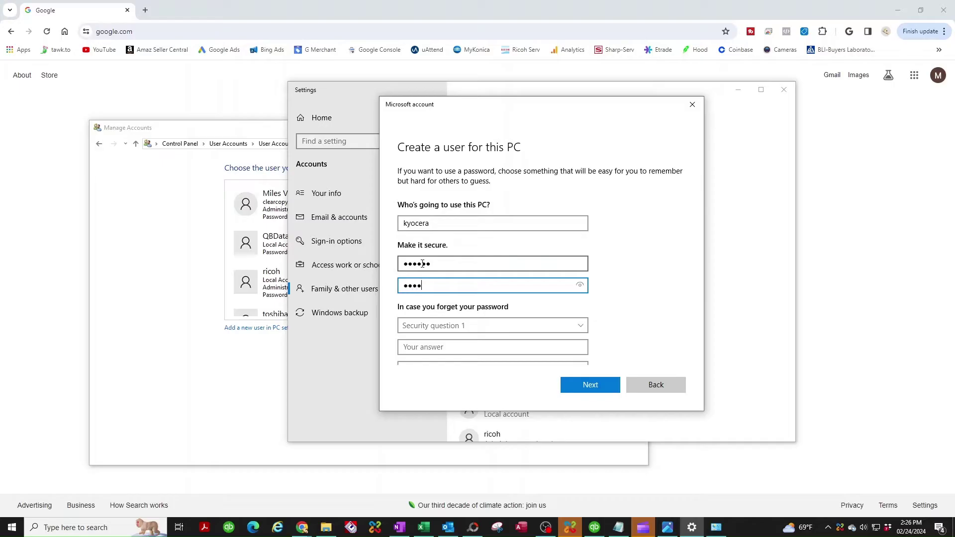
Step: Choose the first pet's name security question and enter its answer
left_click(431, 327)
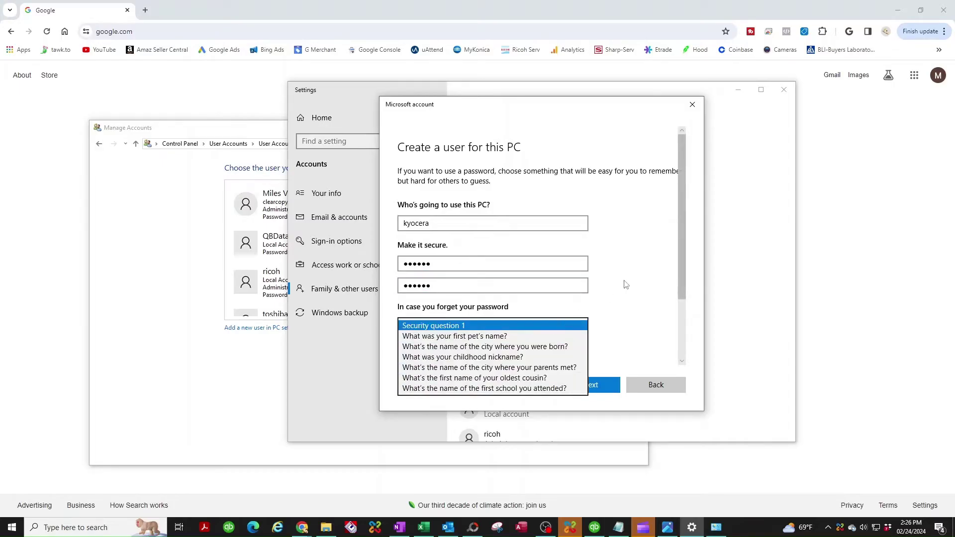
scroll(684, 281, "down", 1)
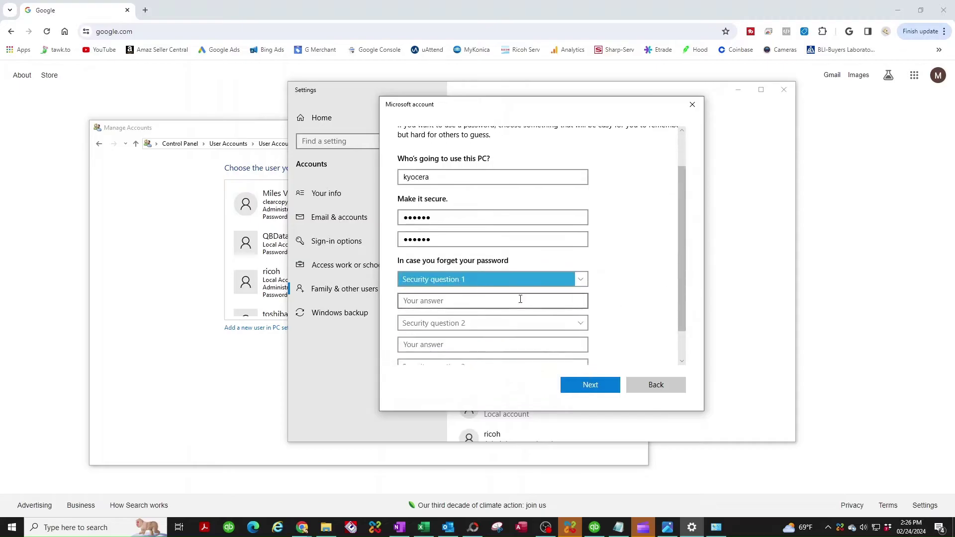
left_click(458, 281)
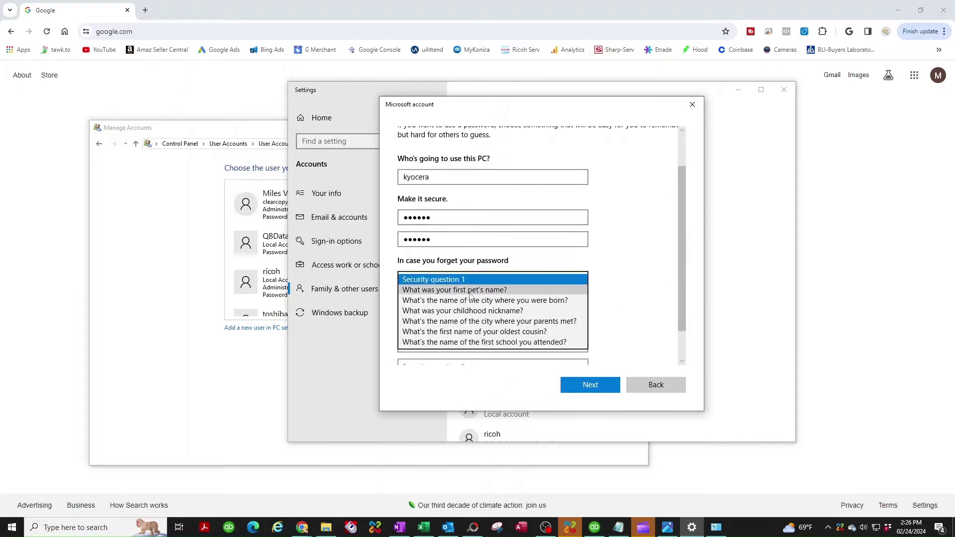
left_click(469, 291)
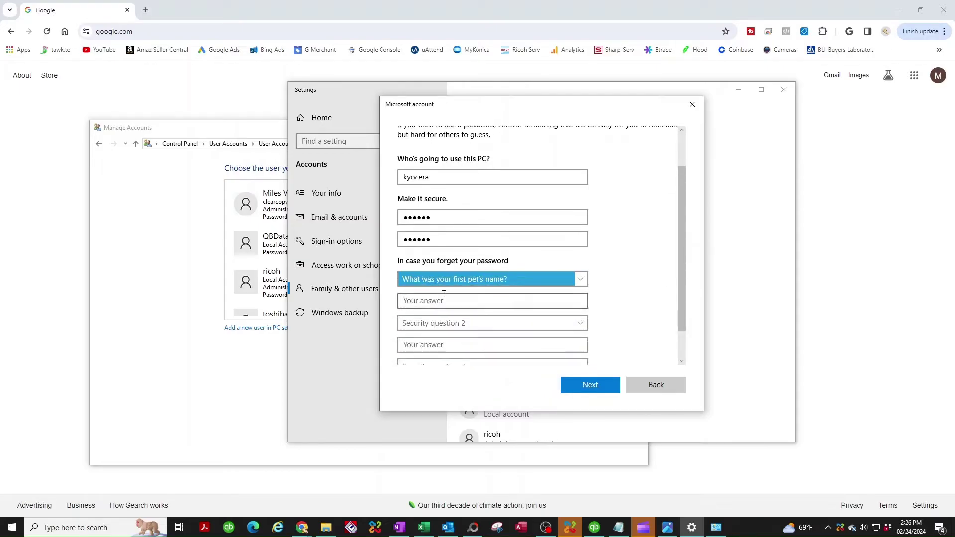
left_click(418, 306)
key("Tab")
Step: Set the city-of-birth and childhood nickname security questions and enter their answers
left_click(424, 328)
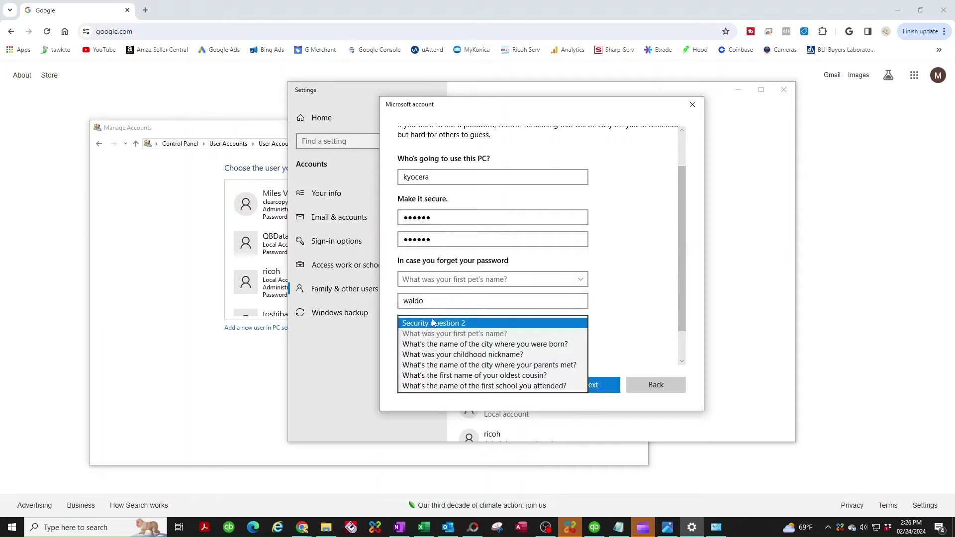
key("Return")
left_click(426, 346)
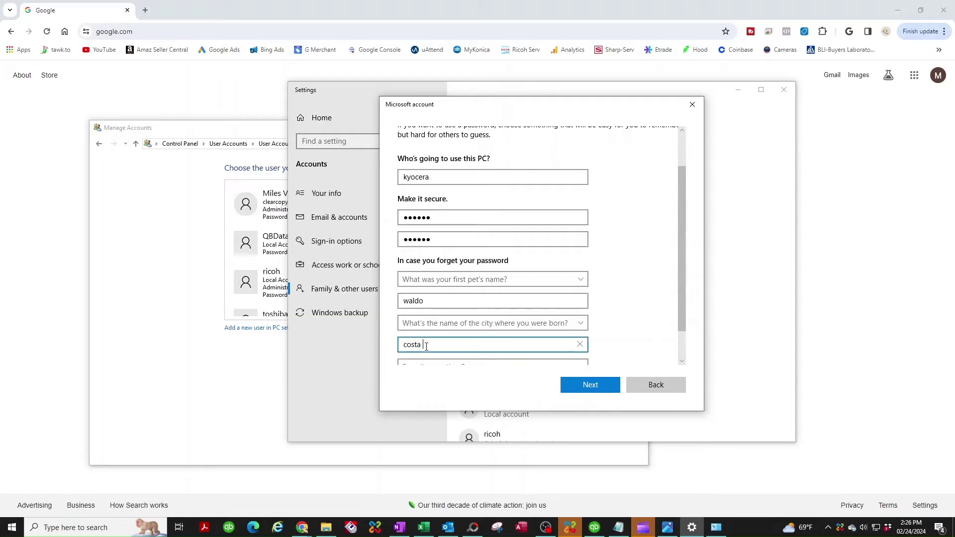
scroll(493, 308, "down", 1)
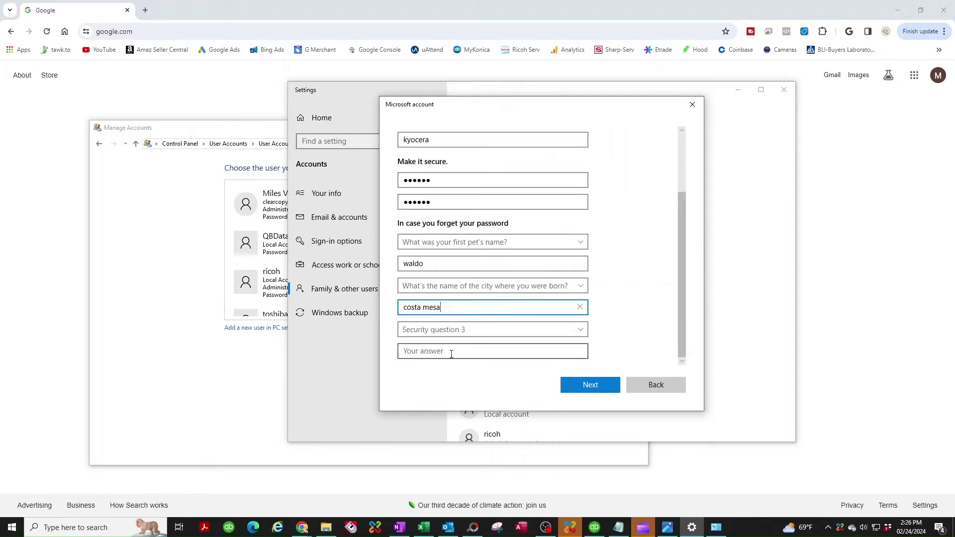
left_click(440, 331)
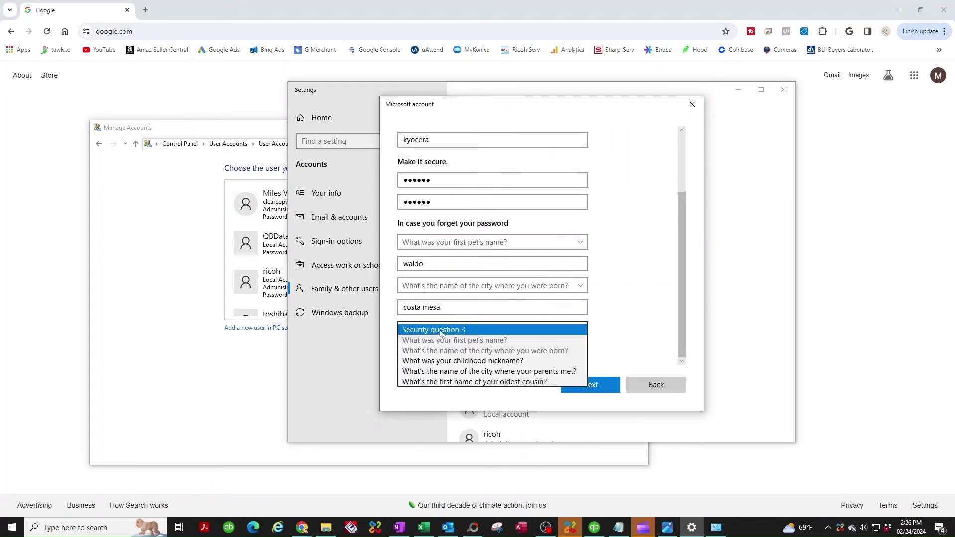
left_click(500, 362)
left_click(439, 356)
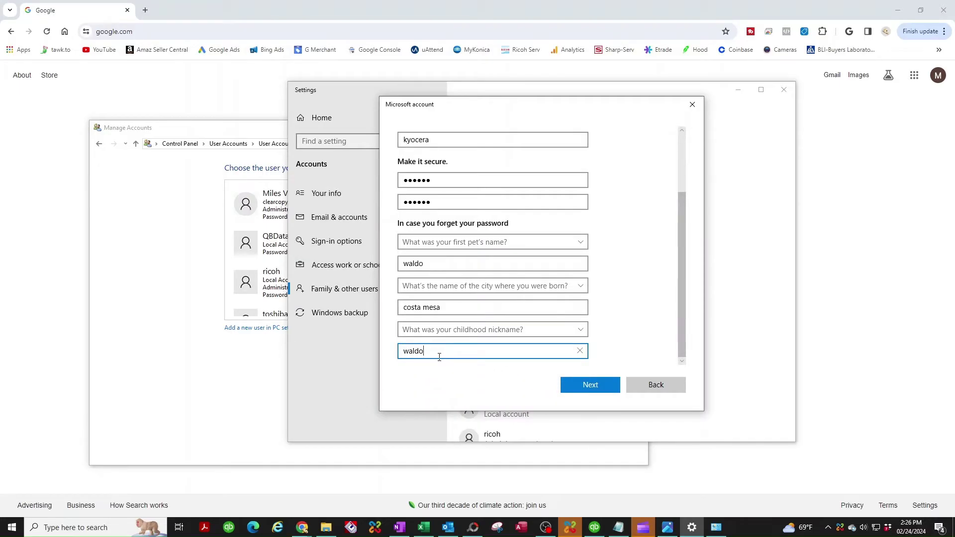
Step: Finish creating the kyocera account, then close Settings and the Manage Accounts window
left_click(588, 389)
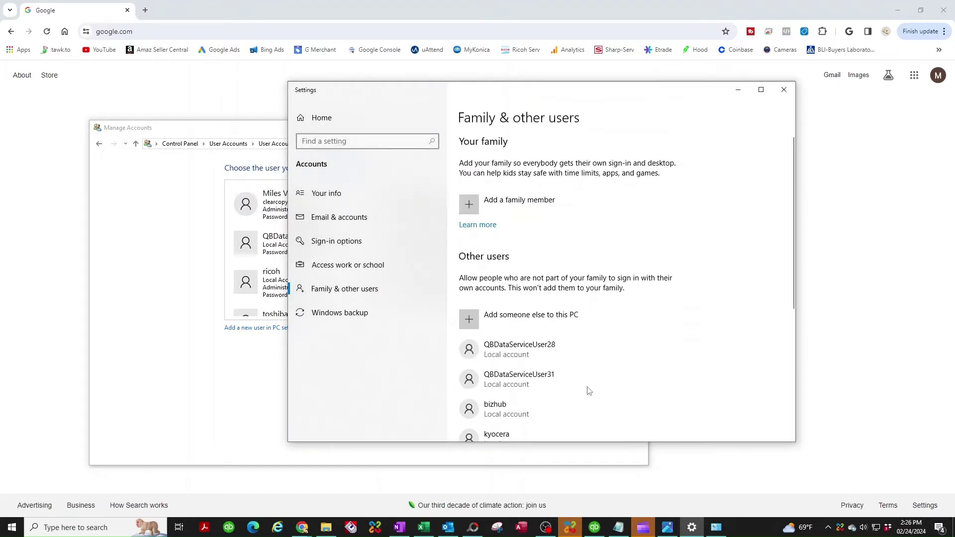
scroll(532, 393, "down", 2)
scroll(512, 338, "up", 3)
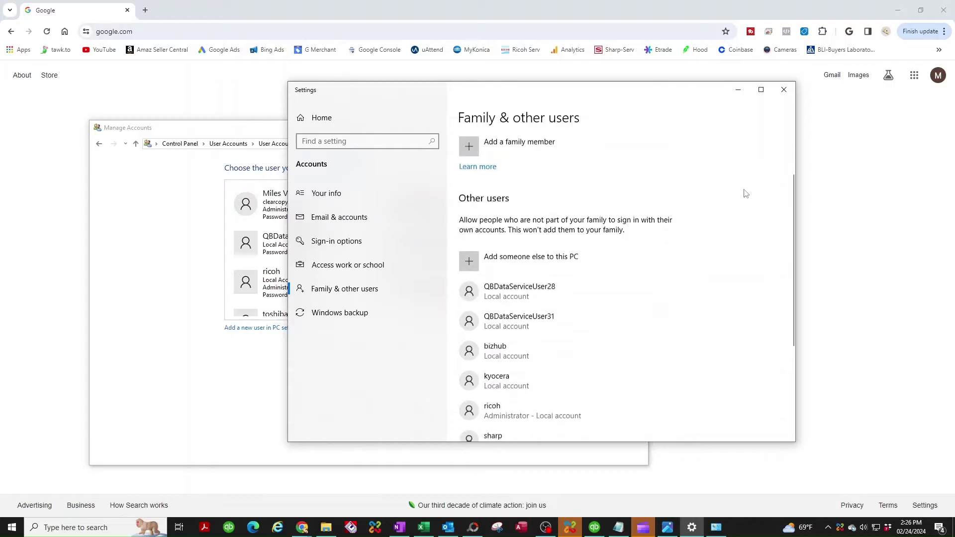
left_click(783, 90)
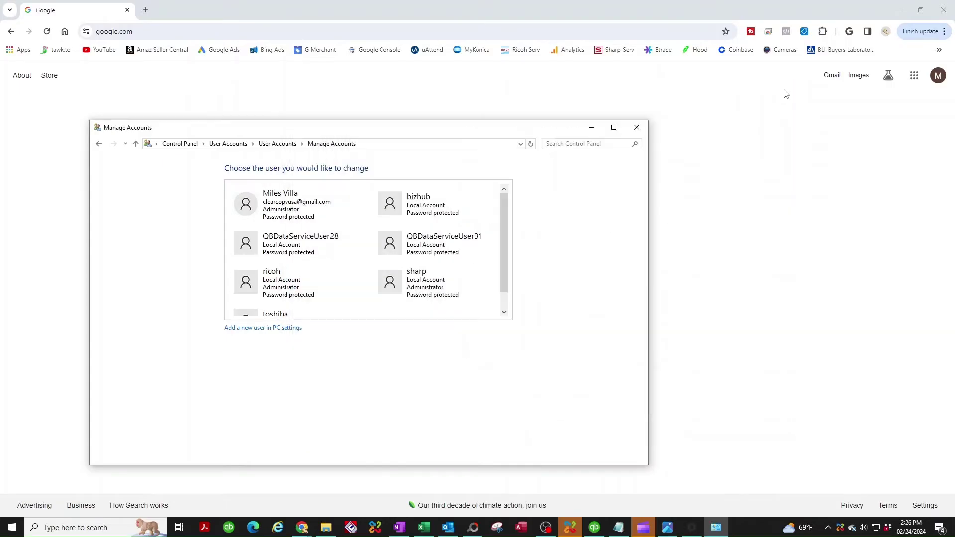
left_click(636, 128)
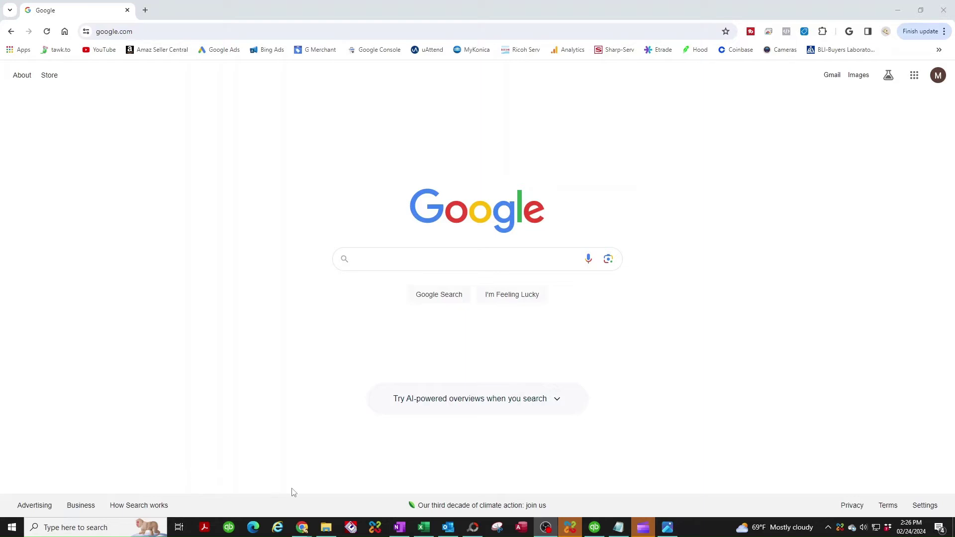
Step: Open a new File Explorer window showing the Windows (C:) drive
right_click(326, 531)
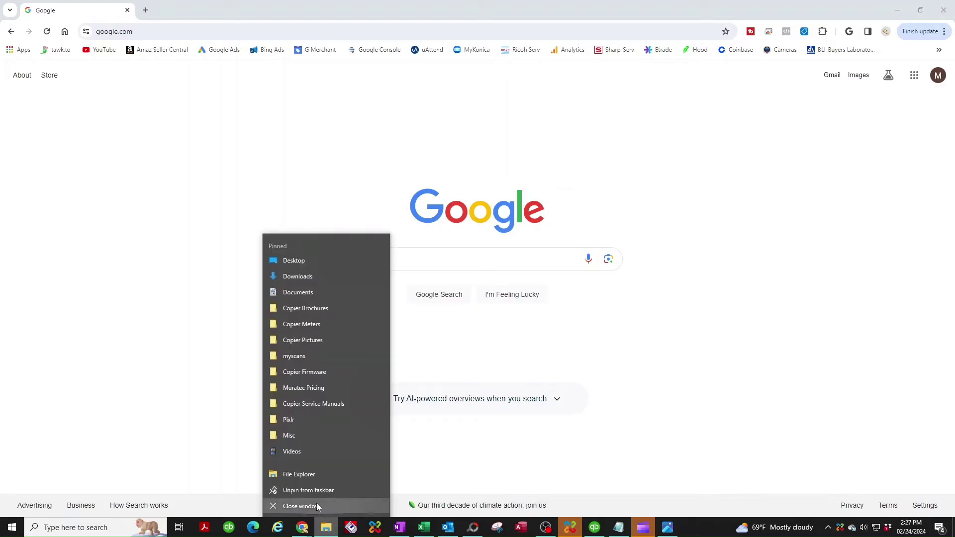
left_click(298, 475)
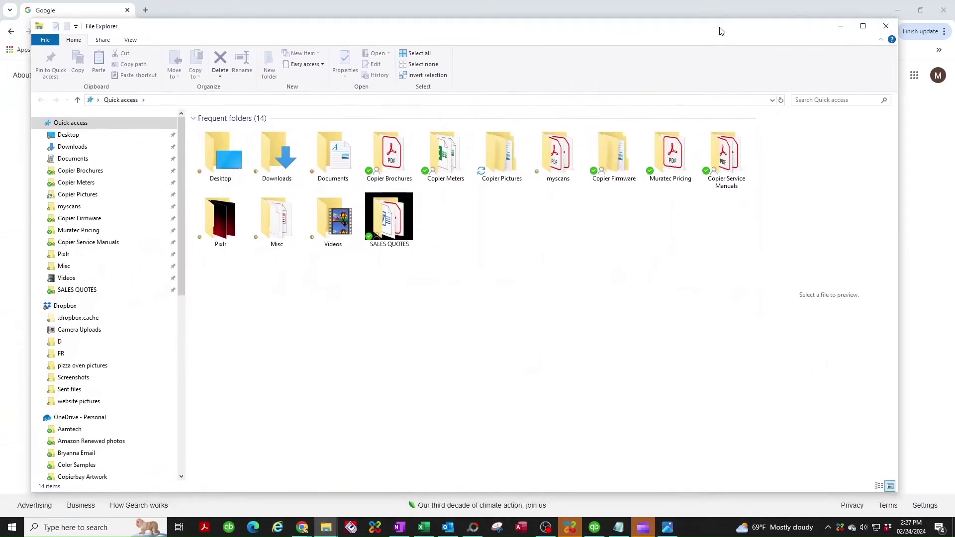
left_click_drag(180, 226, 183, 413)
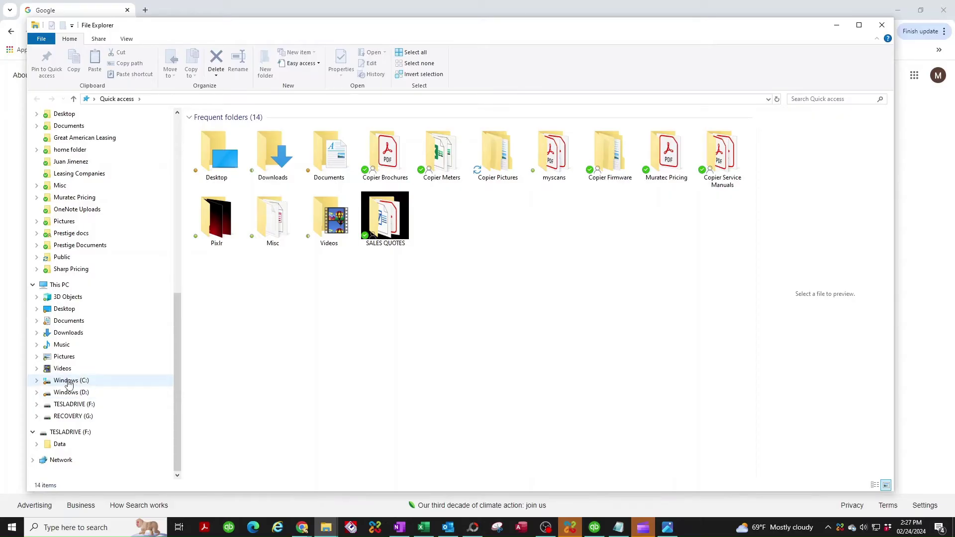
left_click(69, 381)
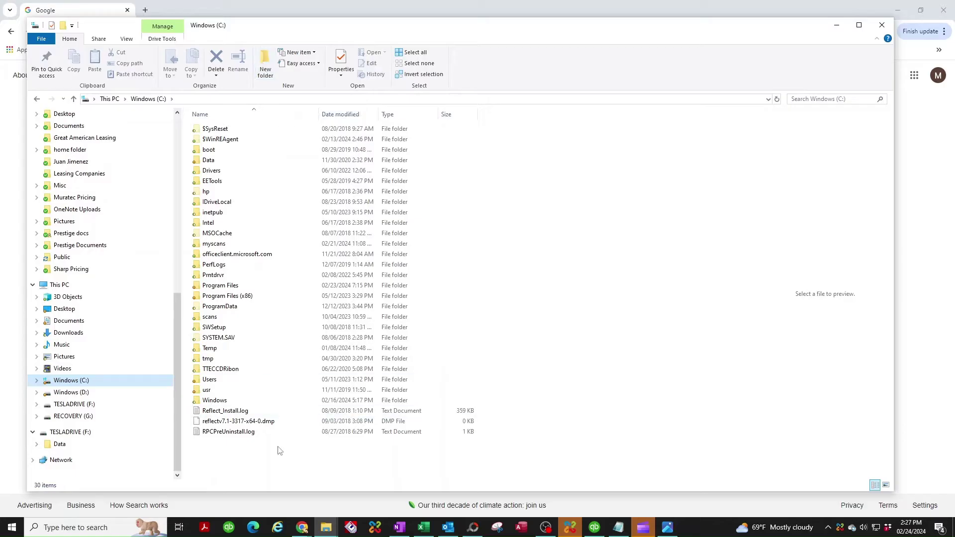
Step: Create a new folder at the root of C: named 'kyocera scans'
left_click(226, 447)
right_click(225, 447)
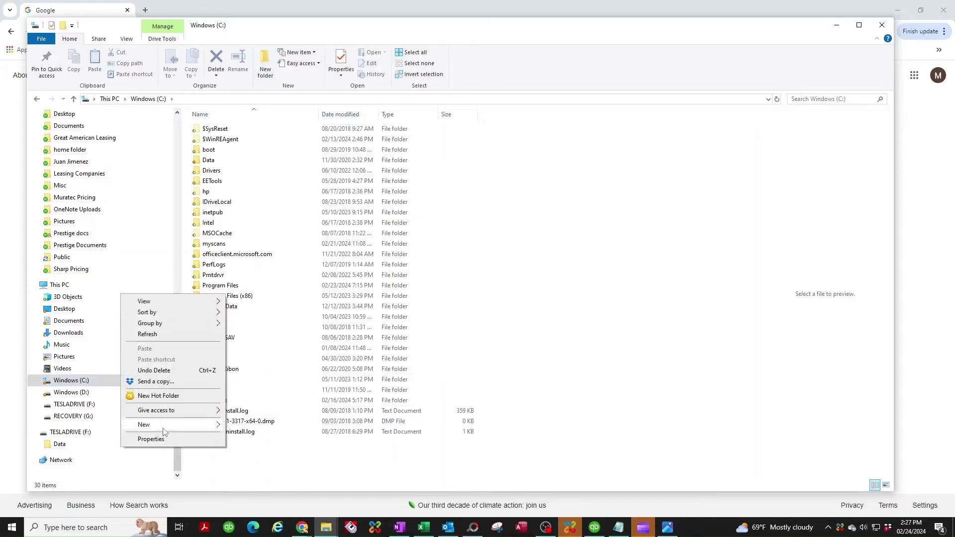
mouse_move(166, 427)
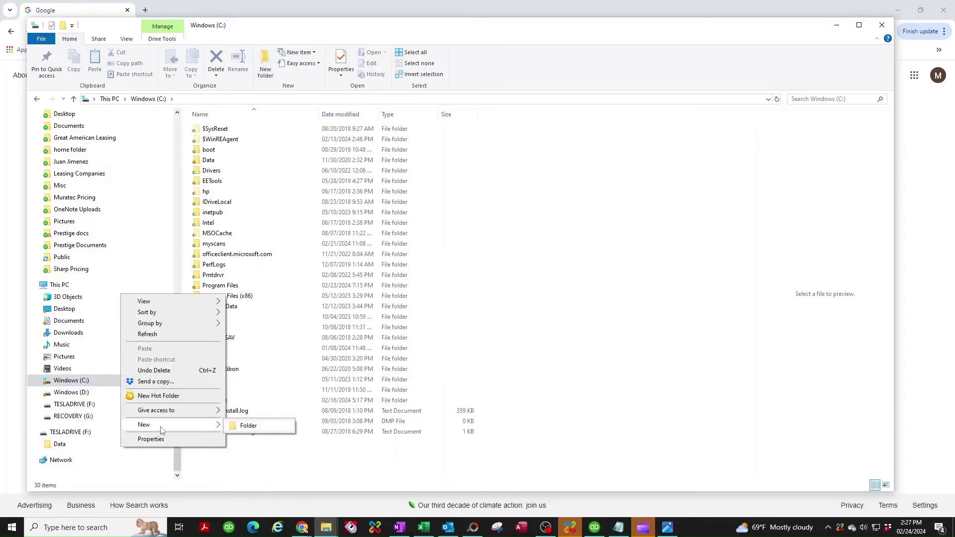
left_click(250, 427)
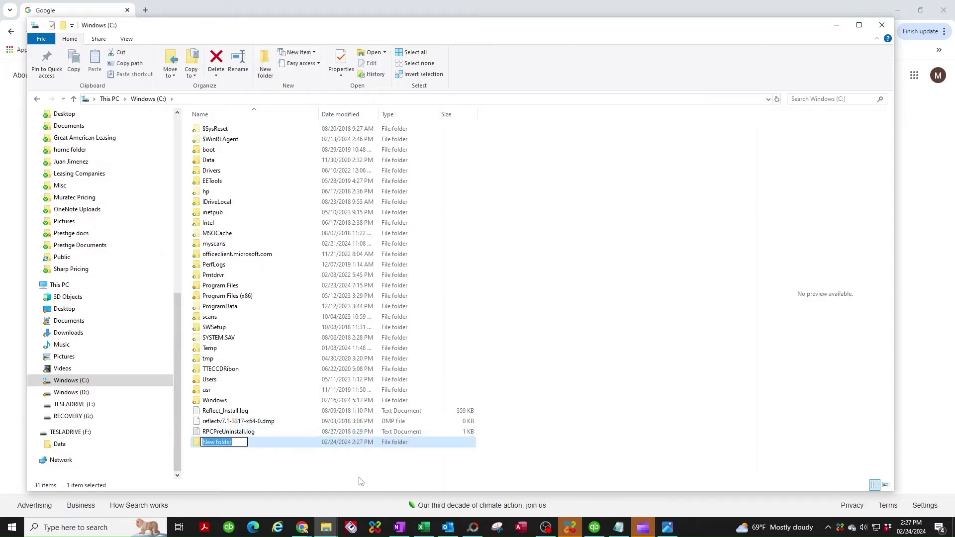
type("kyocera scans")
left_click(240, 472)
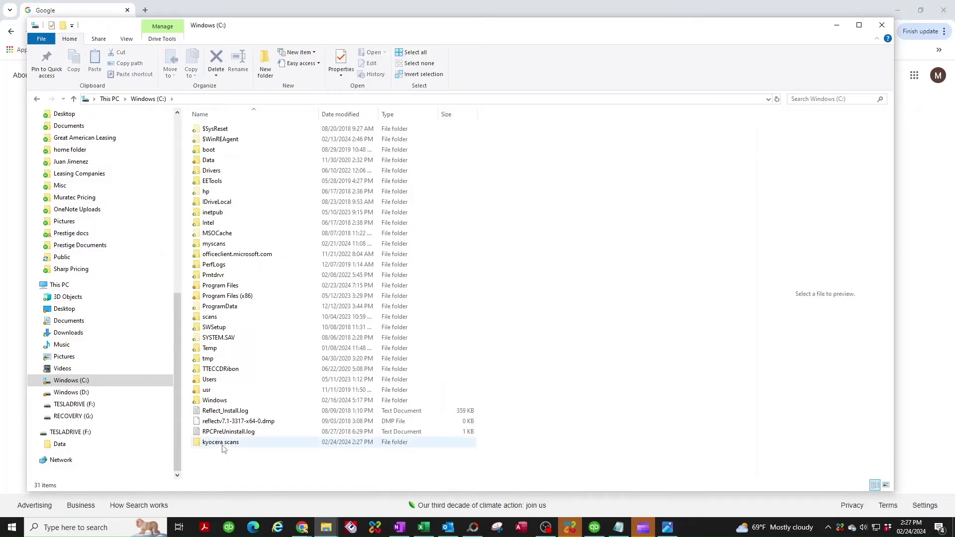
Step: Open the kyocera scans folder's Properties and start sharing it from the Sharing tab
right_click(222, 447)
left_click(129, 438)
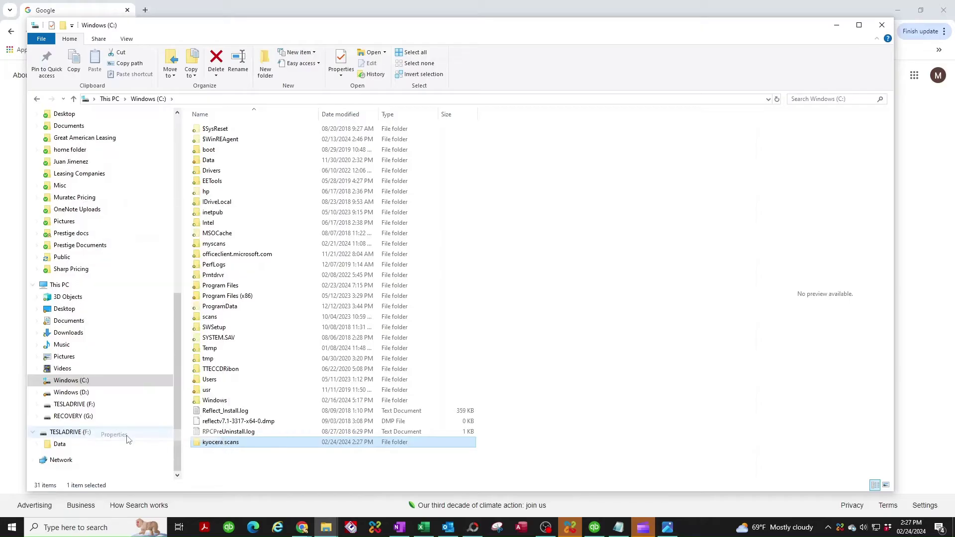
left_click(266, 299)
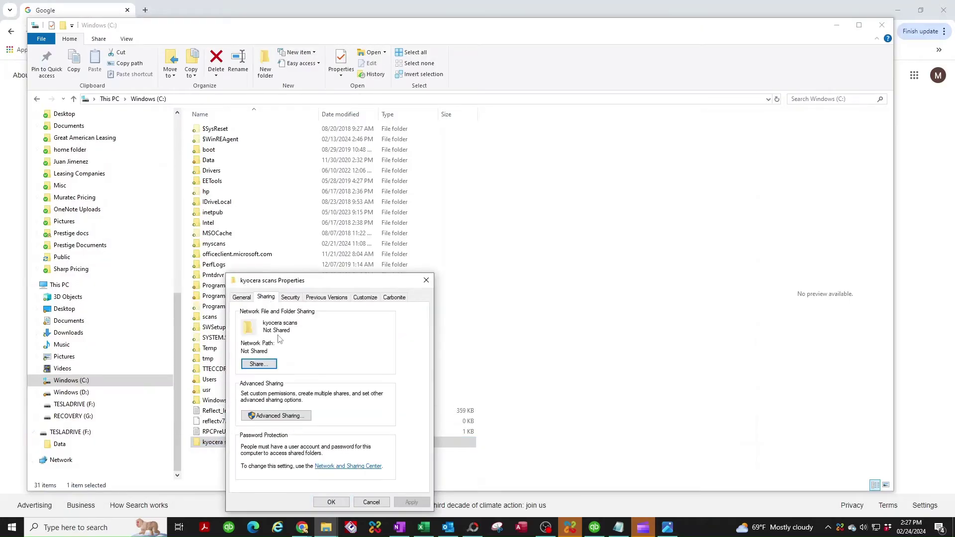
left_click(258, 364)
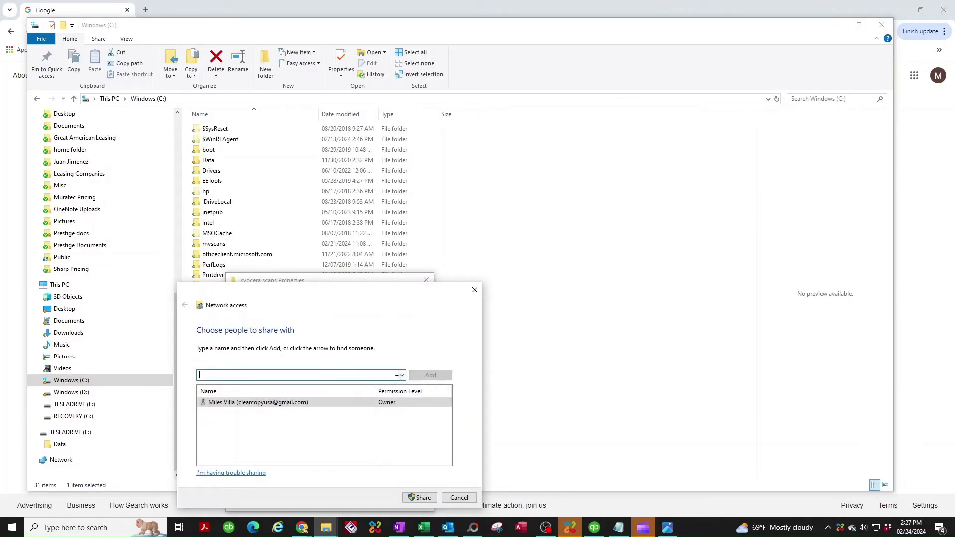
Step: Share the folder with the kyocera user at Read/Write and dismiss the confirmation
left_click(401, 376)
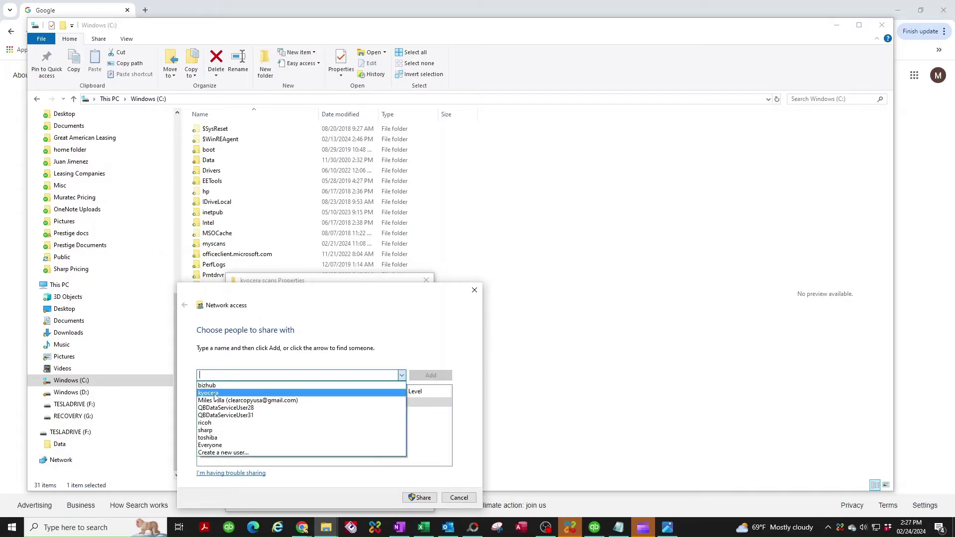
left_click(214, 392)
left_click(431, 376)
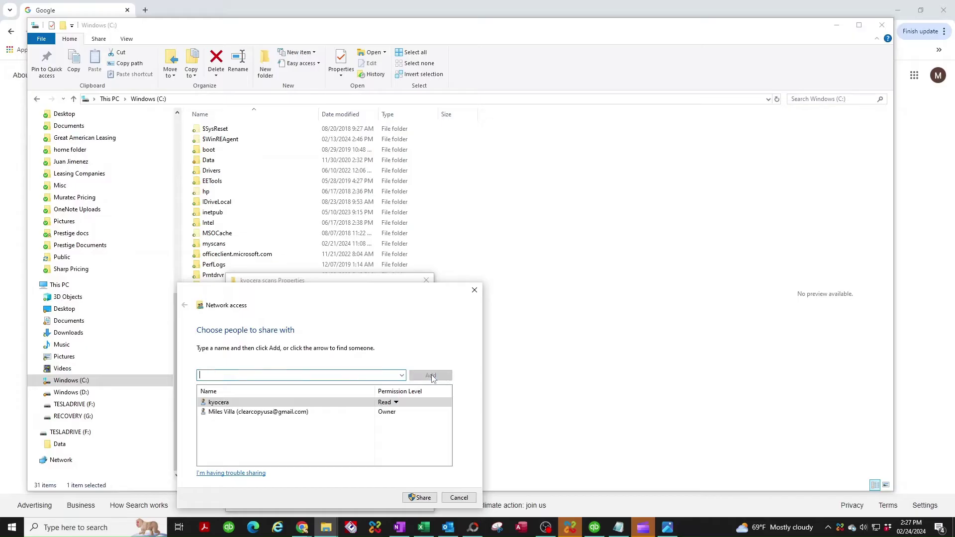
left_click(396, 403)
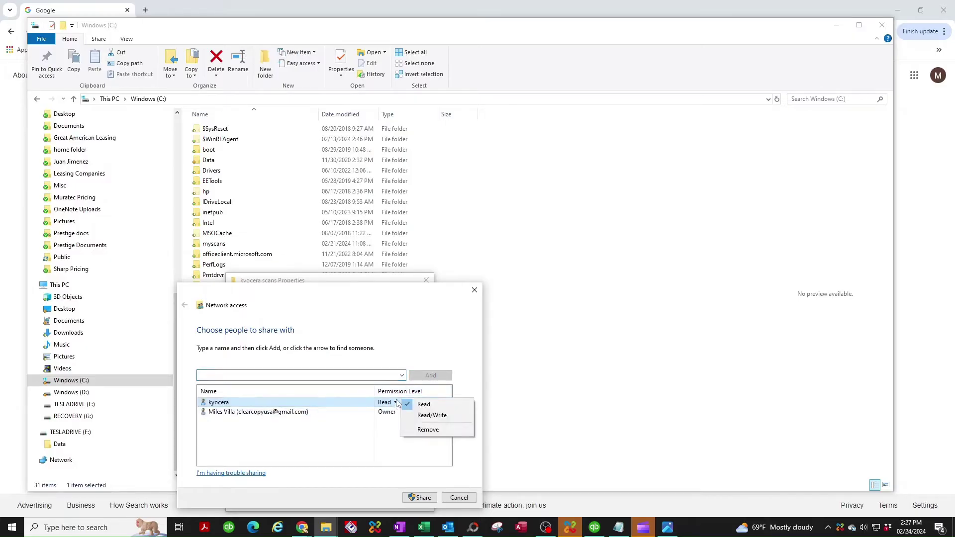
left_click(430, 416)
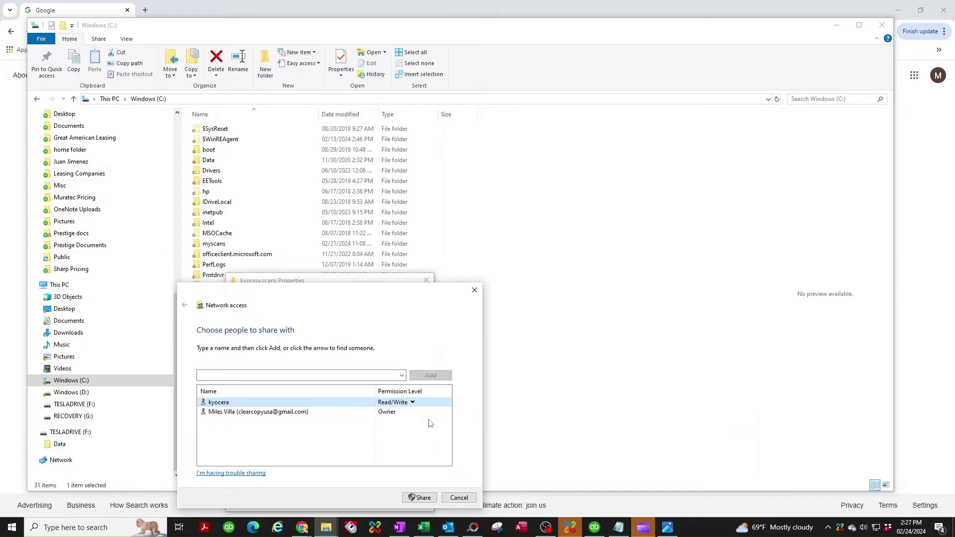
left_click(424, 498)
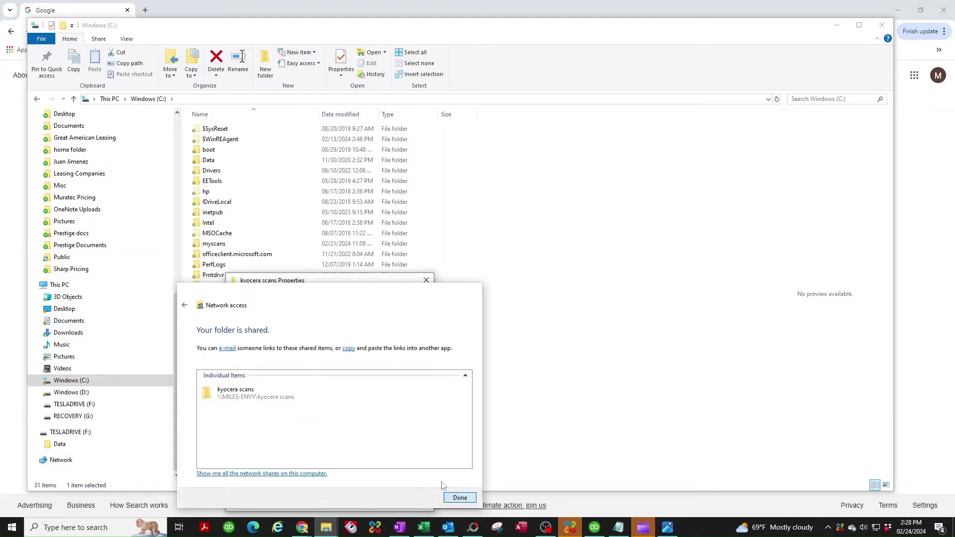
left_click(466, 499)
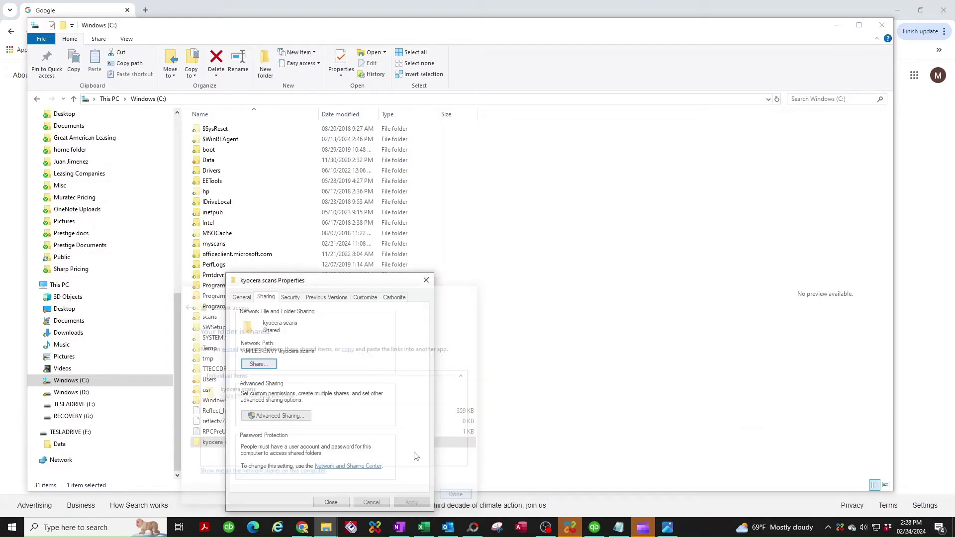
Step: Open the Advanced Sharing permissions for kyocera scans and add the kyocera user
left_click(275, 416)
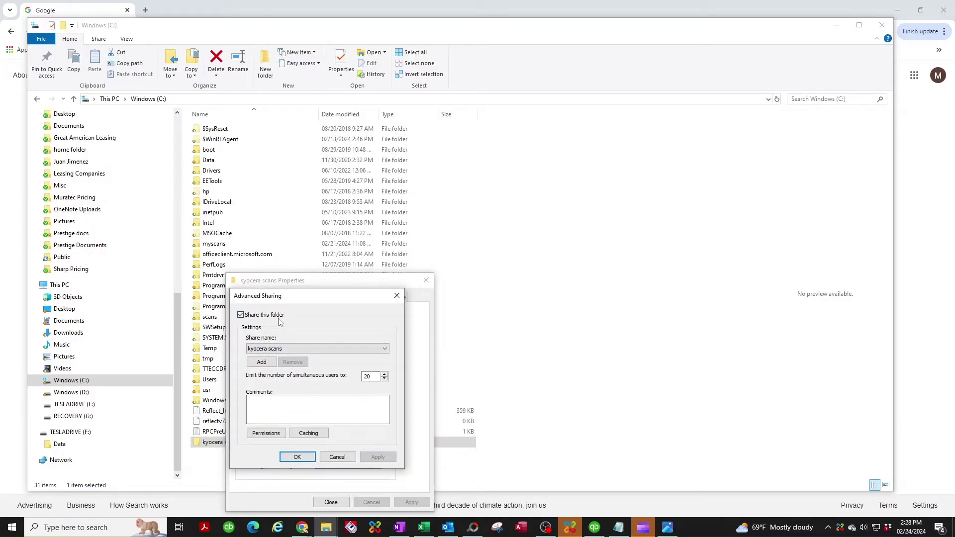
left_click(266, 433)
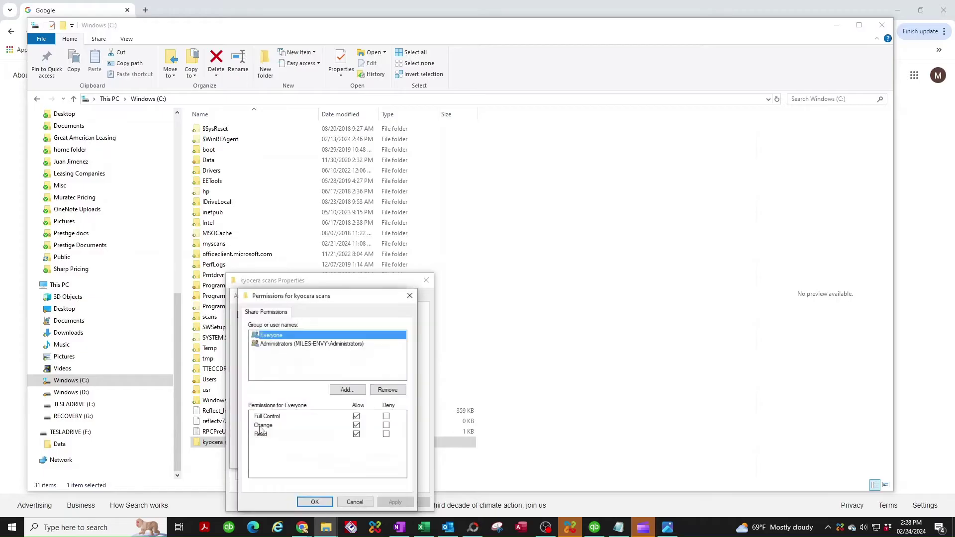
left_click(345, 390)
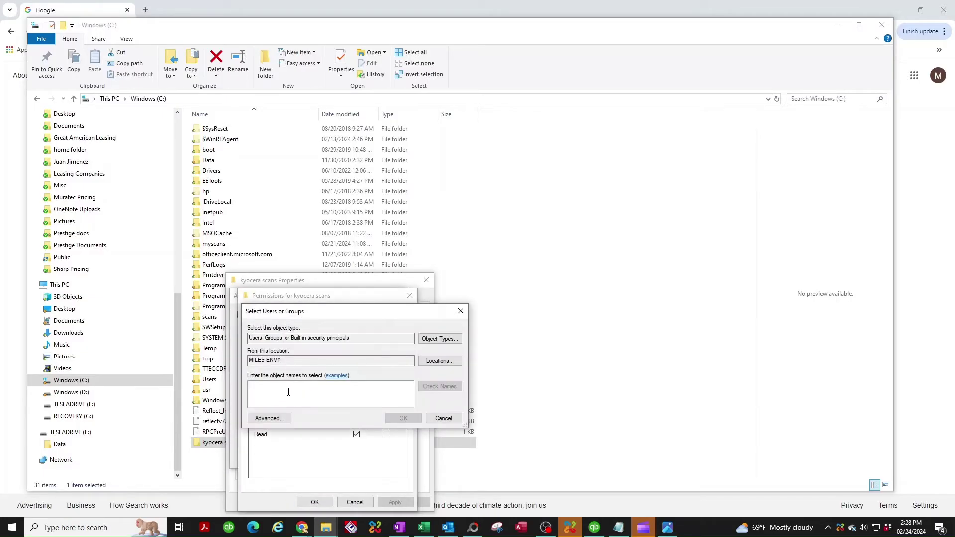
type("kyocera")
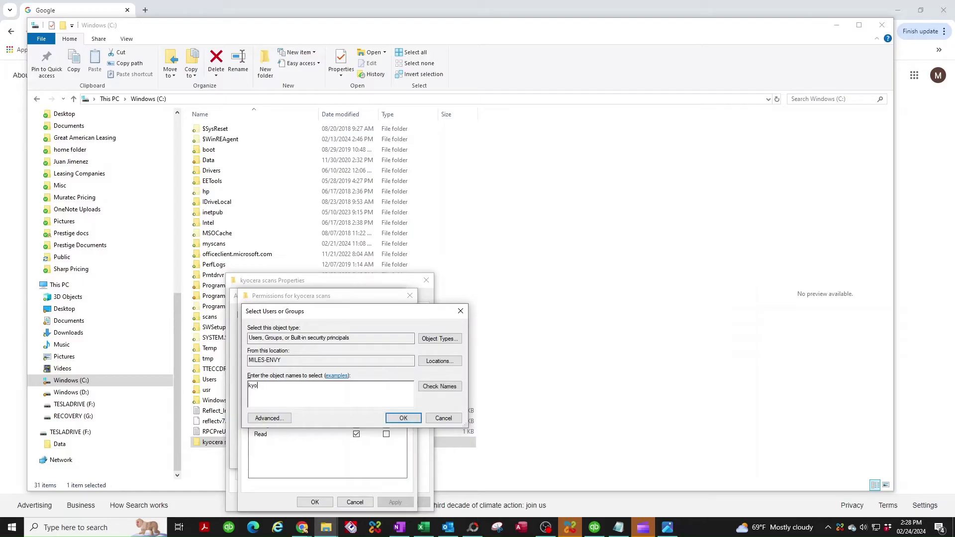
left_click(408, 418)
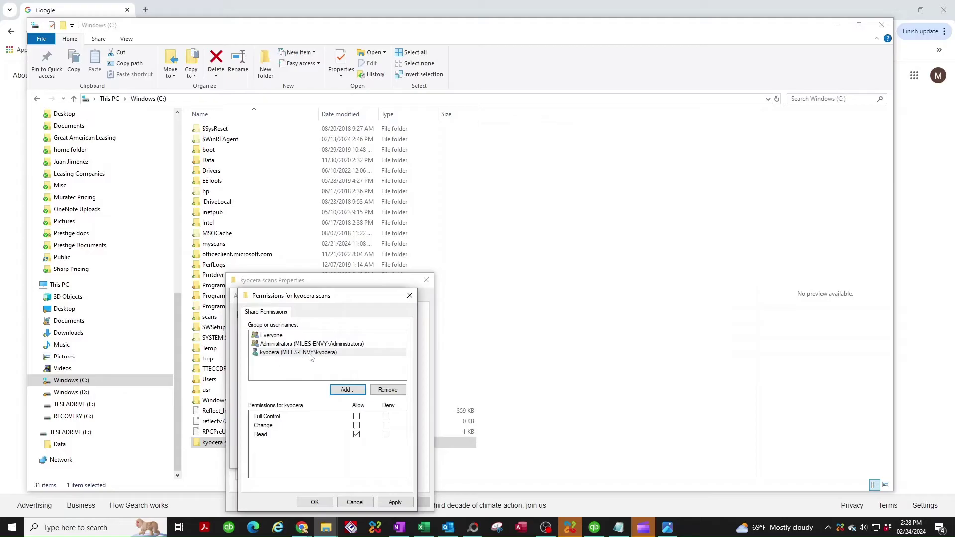
Step: Grant kyocera Full Control on the share, then apply and close both permission dialogs
left_click(344, 354)
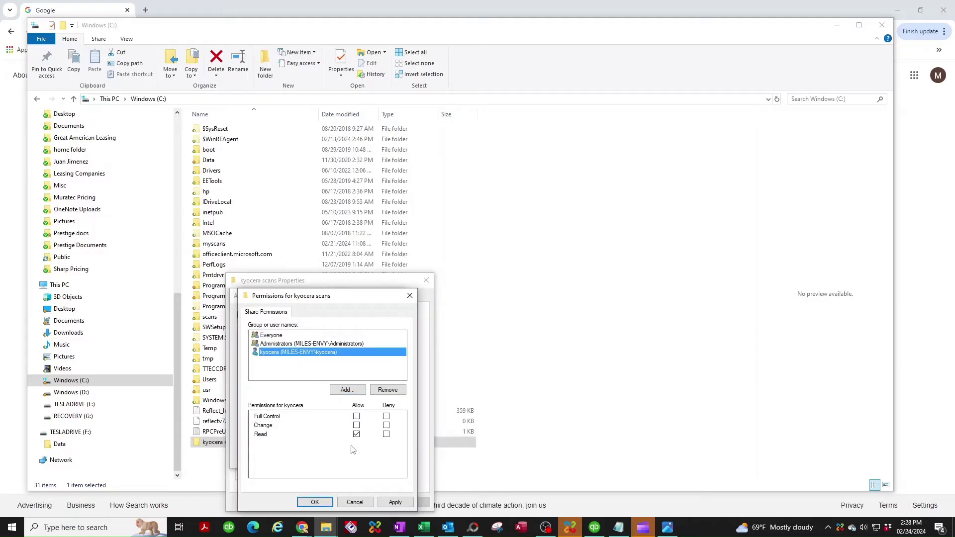
left_click(356, 416)
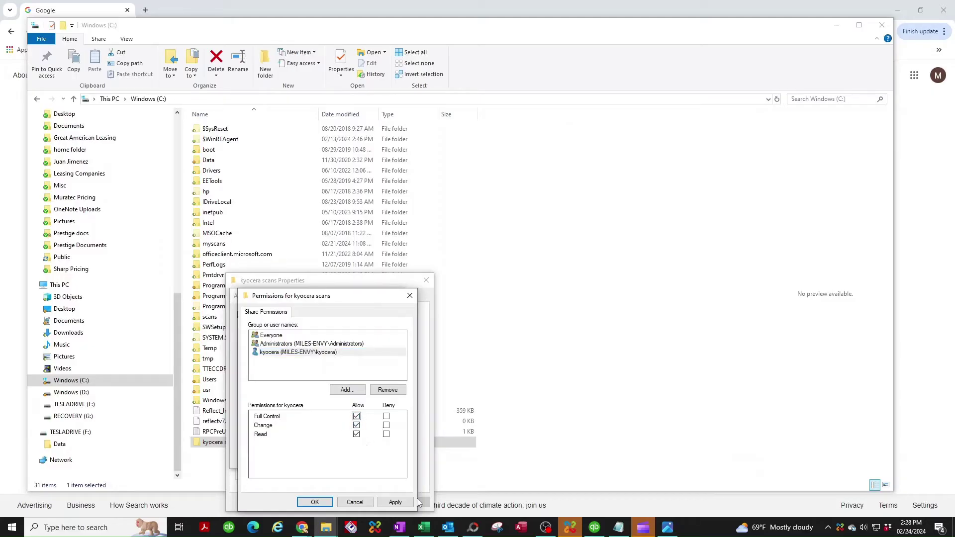
left_click(395, 502)
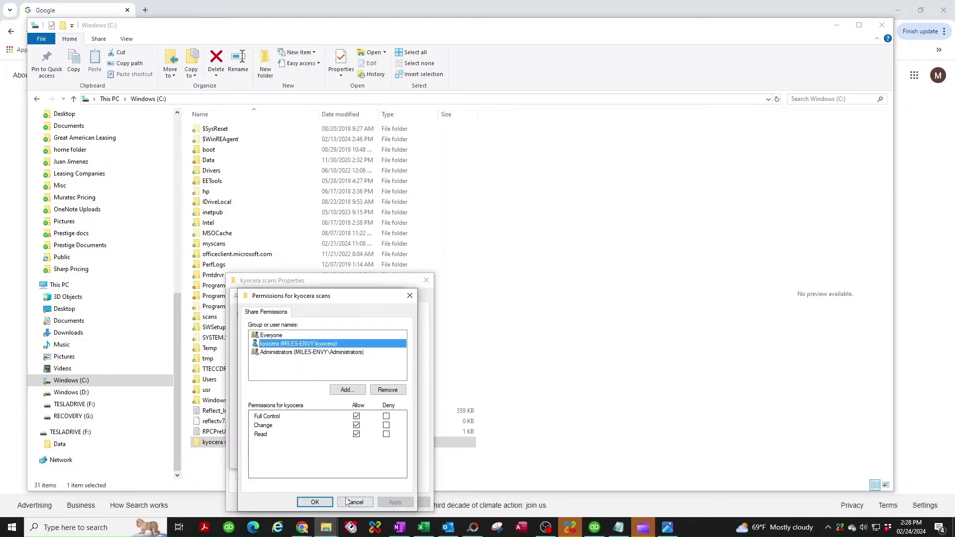
left_click(315, 502)
left_click(379, 457)
left_click(299, 457)
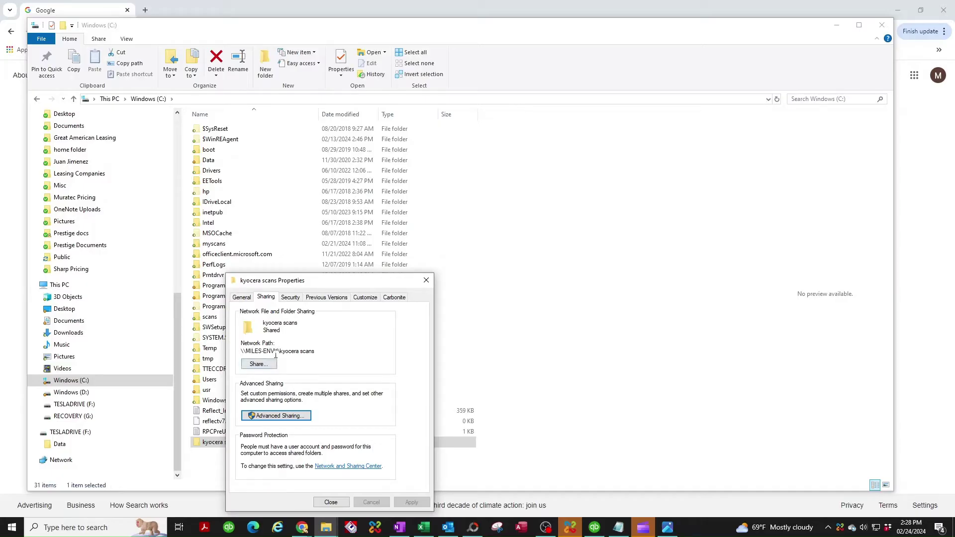
Step: Check the PC's device name on the About page, select the folder's network path, and close Properties
right_click(3, 531)
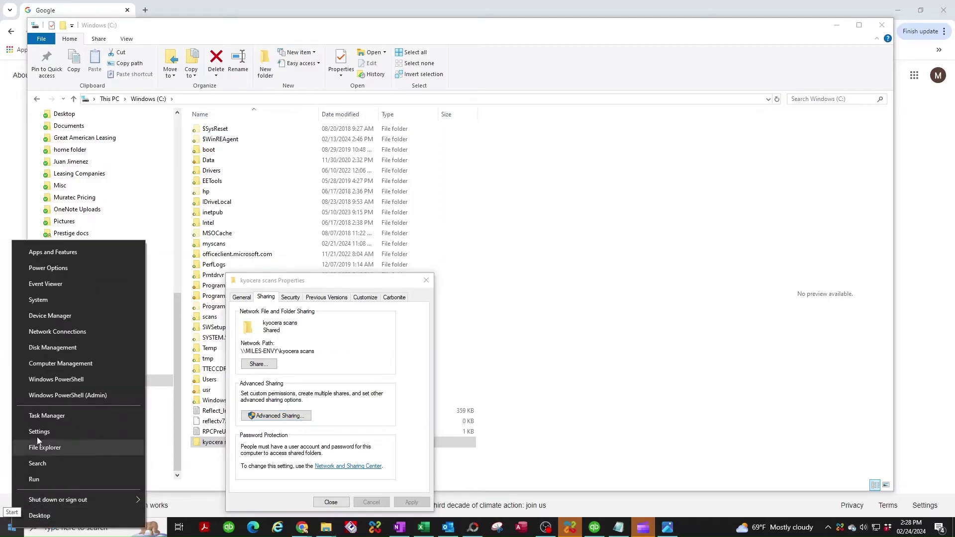
left_click(45, 300)
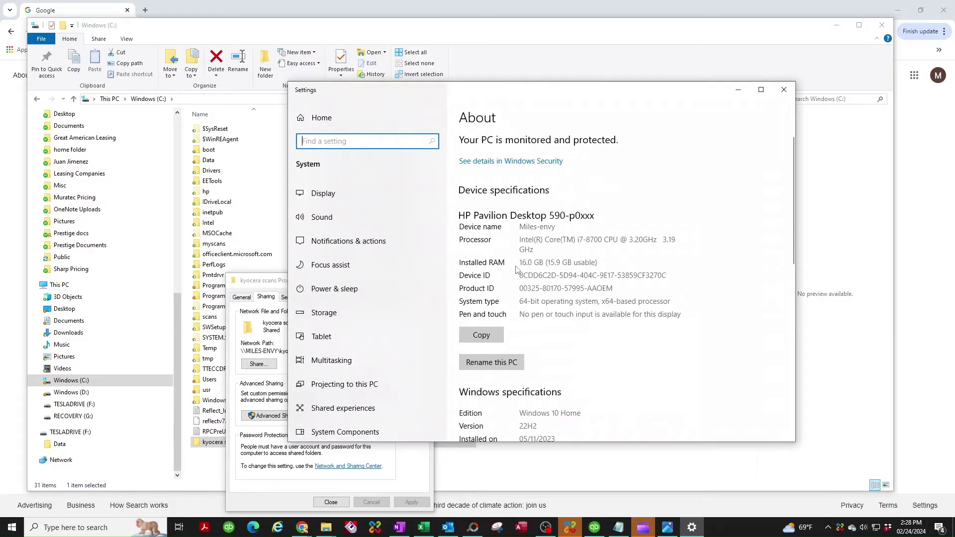
left_click(784, 89)
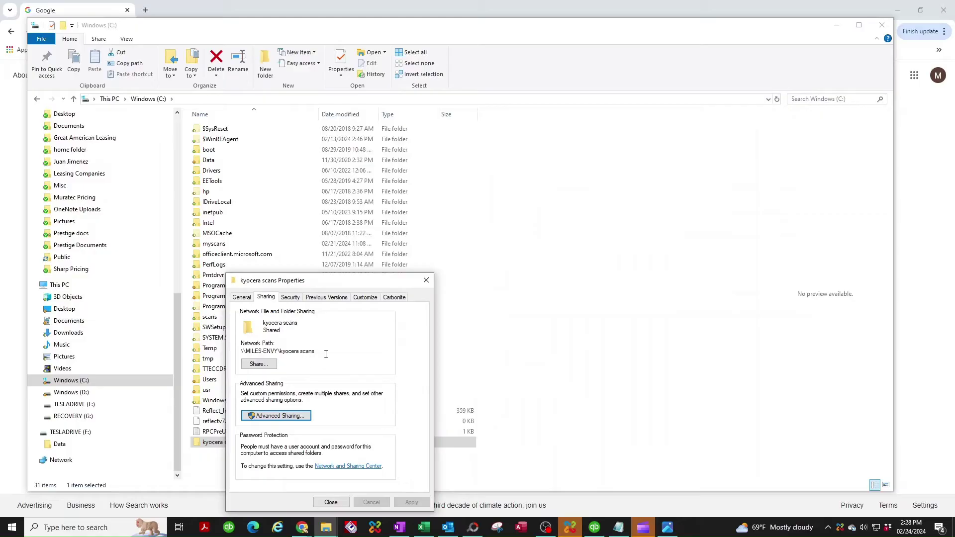
left_click_drag(326, 354, 231, 357)
key("ctrl+c")
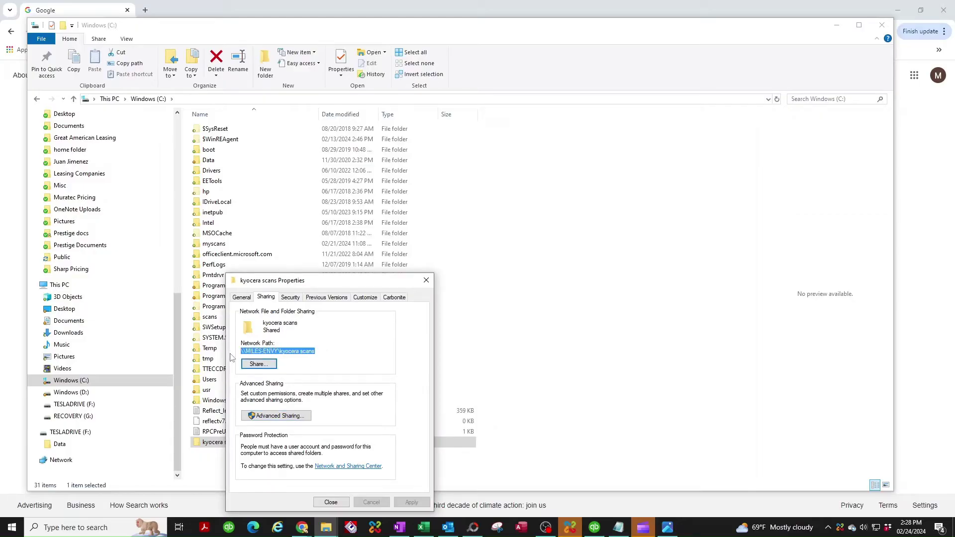
left_click(331, 501)
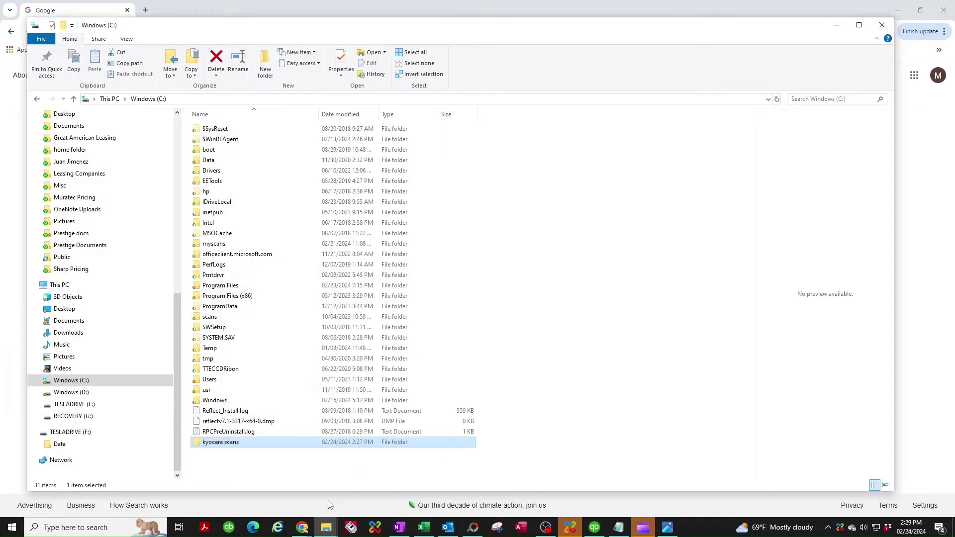
Step: Close File Explorer, load Command Center RX at 192.168.0.123 in Chrome, and expand the address book section
left_click(881, 25)
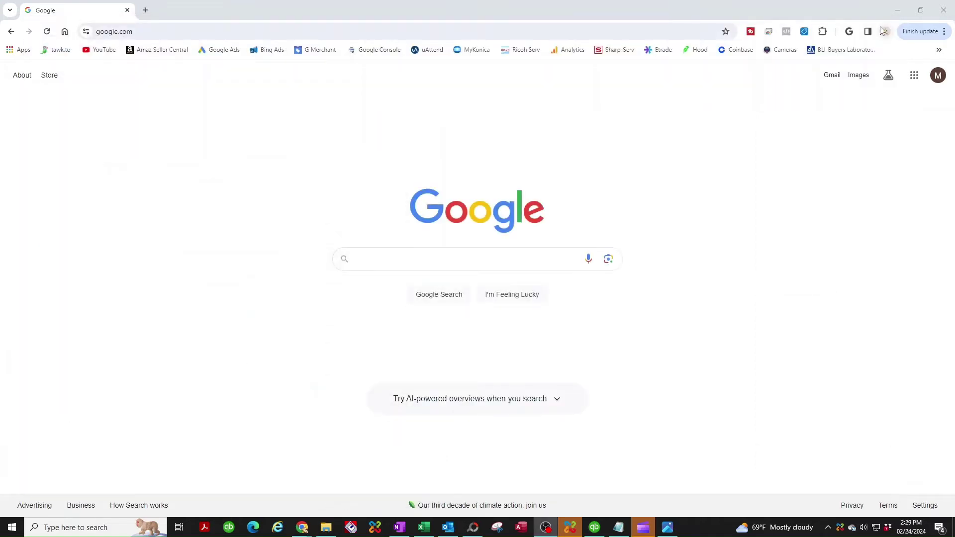
left_click(144, 31)
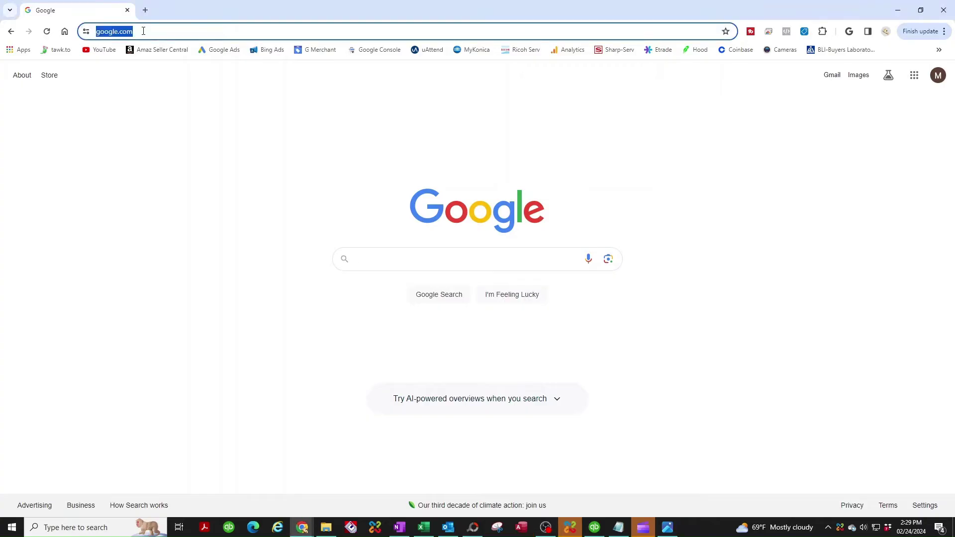
type("192.168.0")
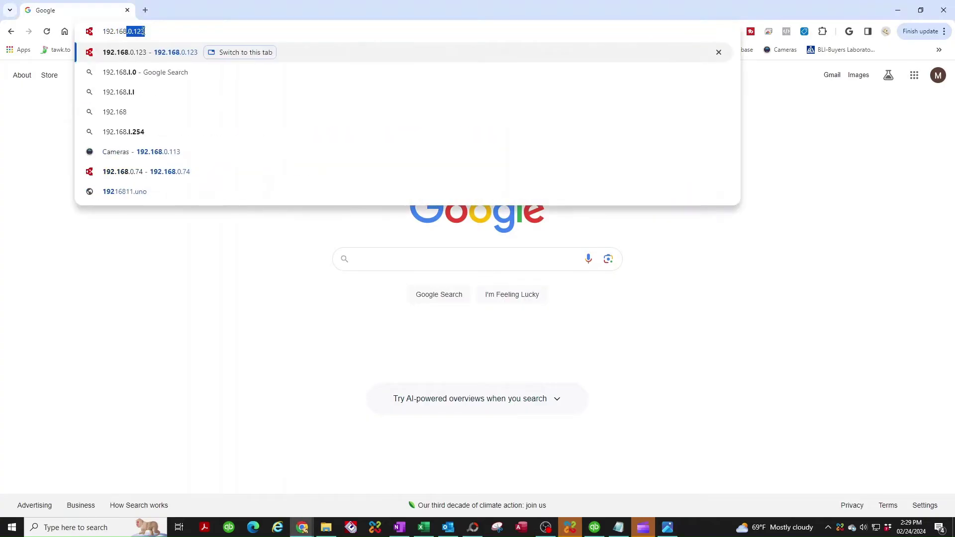
type(".123")
key("Return")
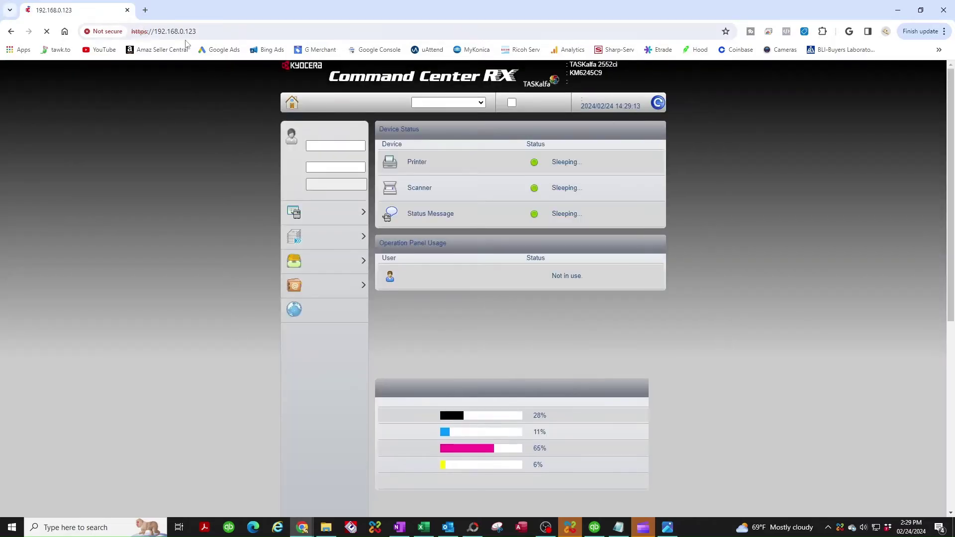
left_click(321, 293)
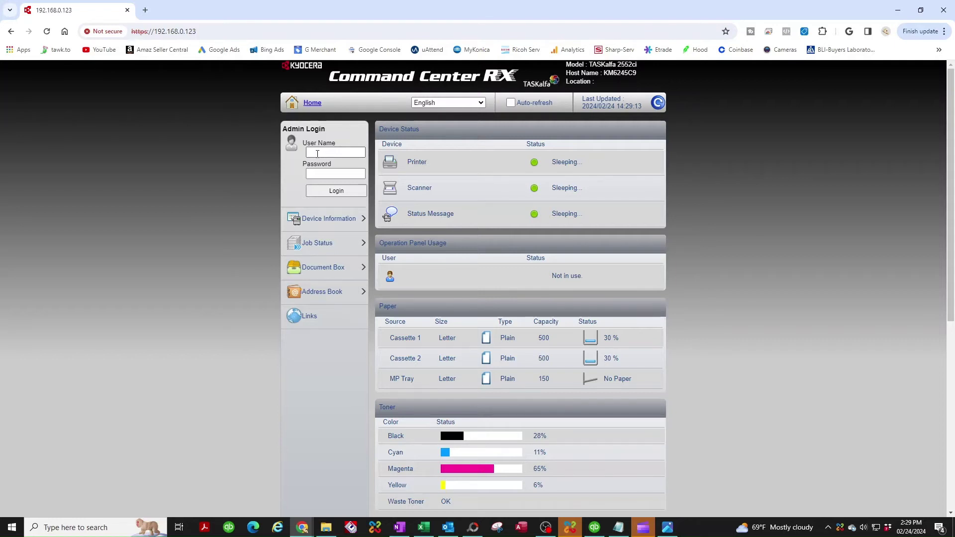
Step: Fill in the administrator user name and password, then go to Address Book > Machine Address Book
left_click(318, 153)
key("Tab")
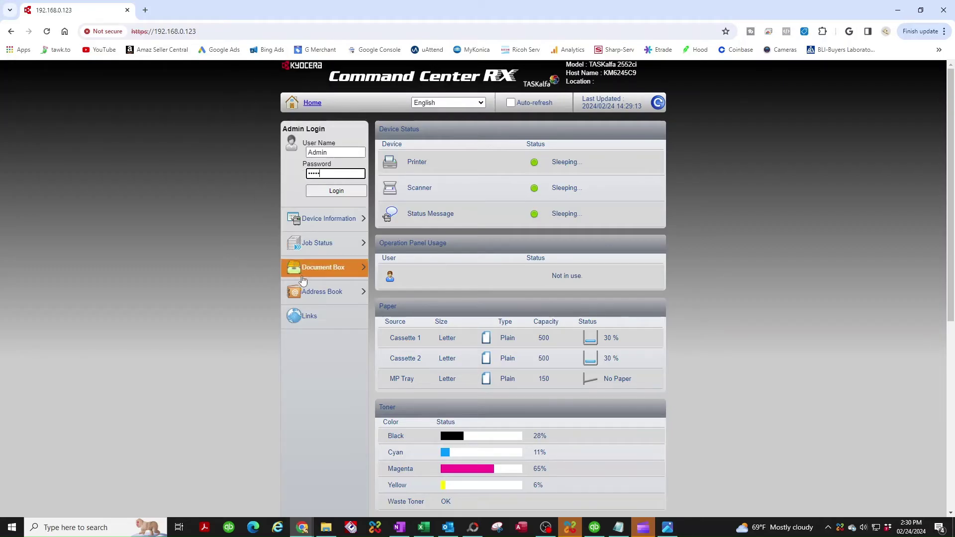
left_click(321, 295)
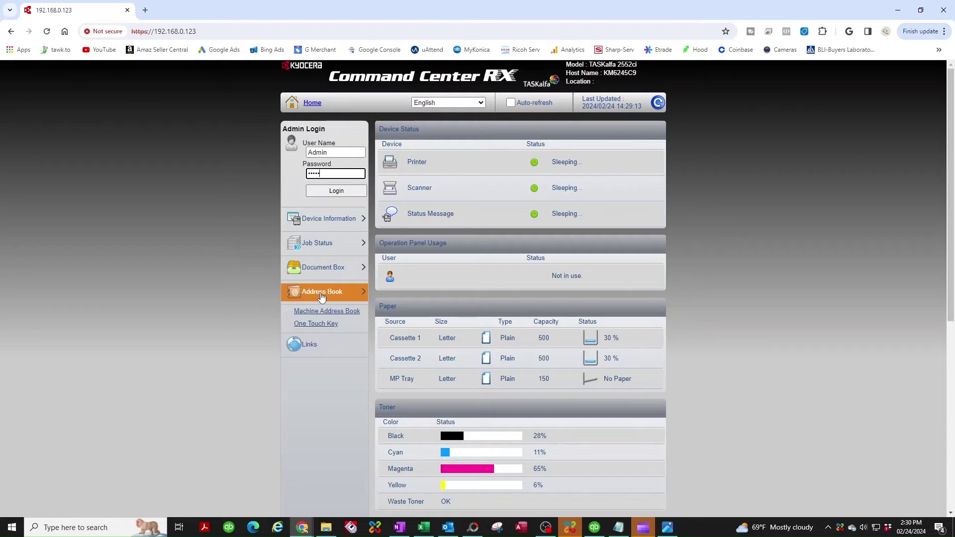
left_click(319, 323)
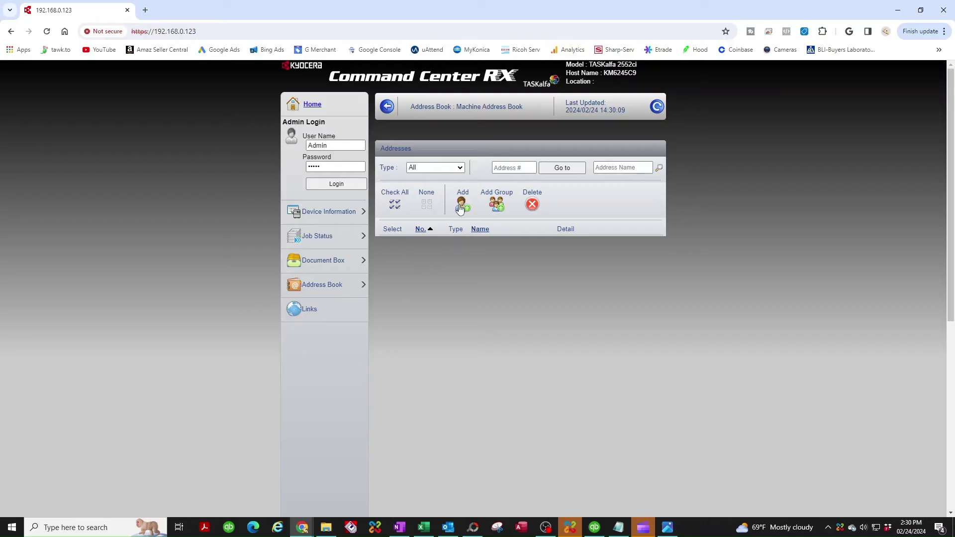
Step: Add a new contact and set its SMB Host Name to the PC name only
left_click(461, 205)
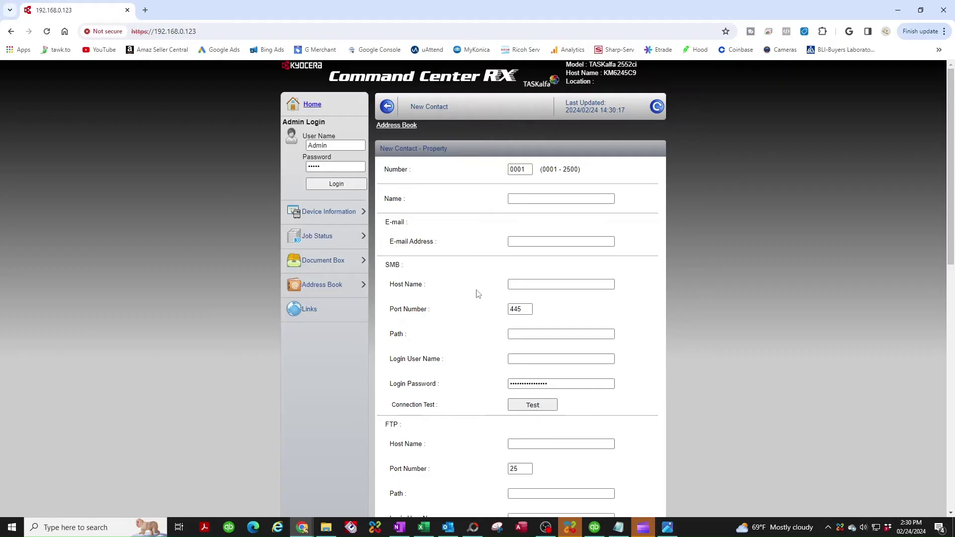
left_click(512, 285)
key("ctrl+v")
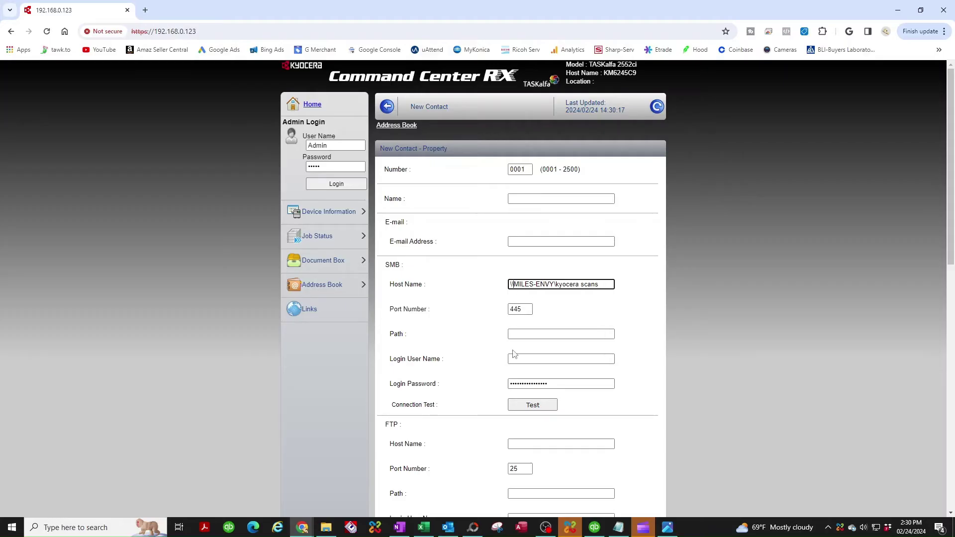
key("Delete")
key("Delete")
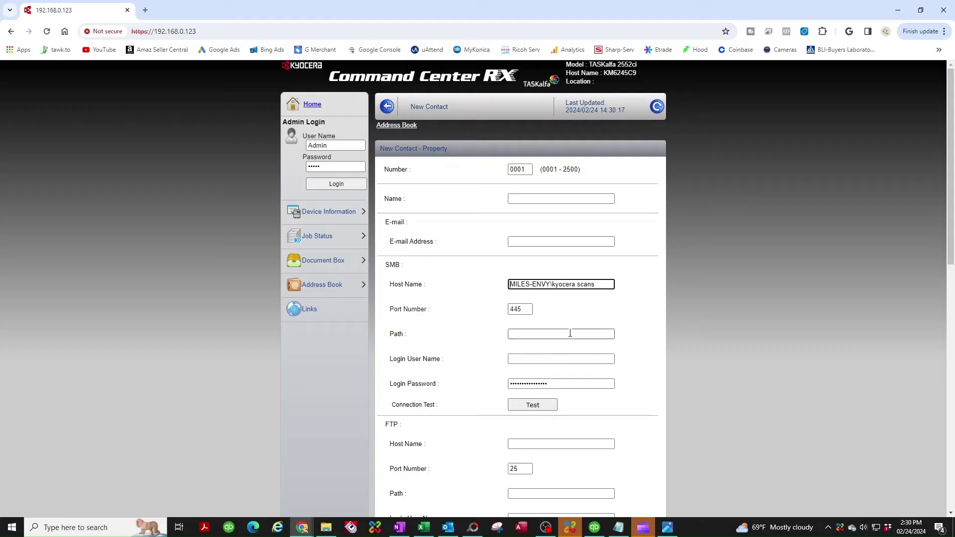
left_click_drag(599, 284, 560, 287)
key("BackSpace")
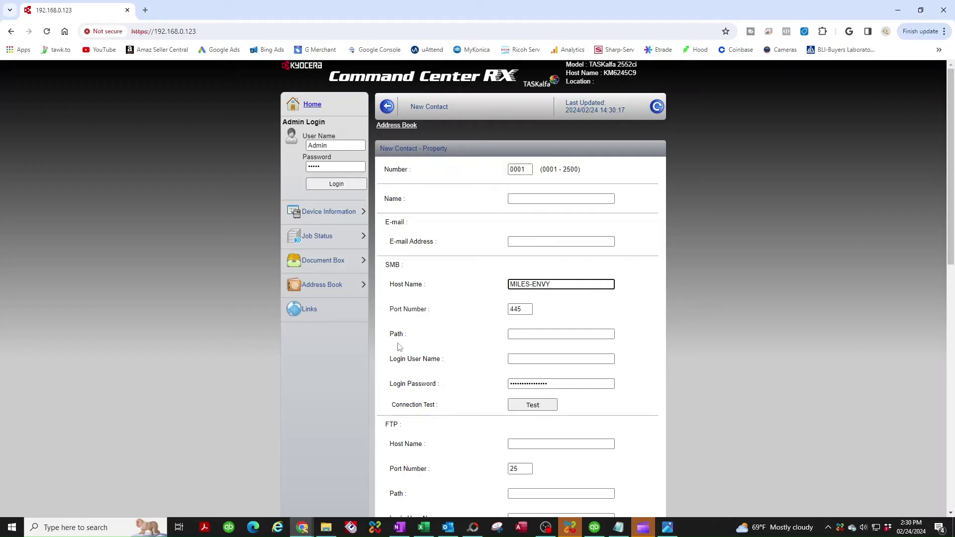
Step: Set the SMB path to 'kyocera scans' and fill in the login user and password
left_click(526, 332)
type("kyocera scans")
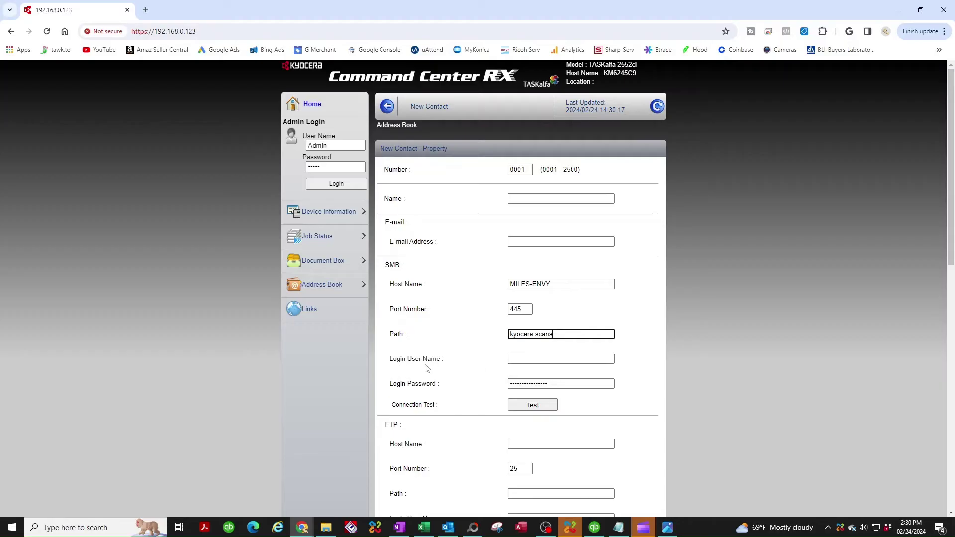
left_click(522, 359)
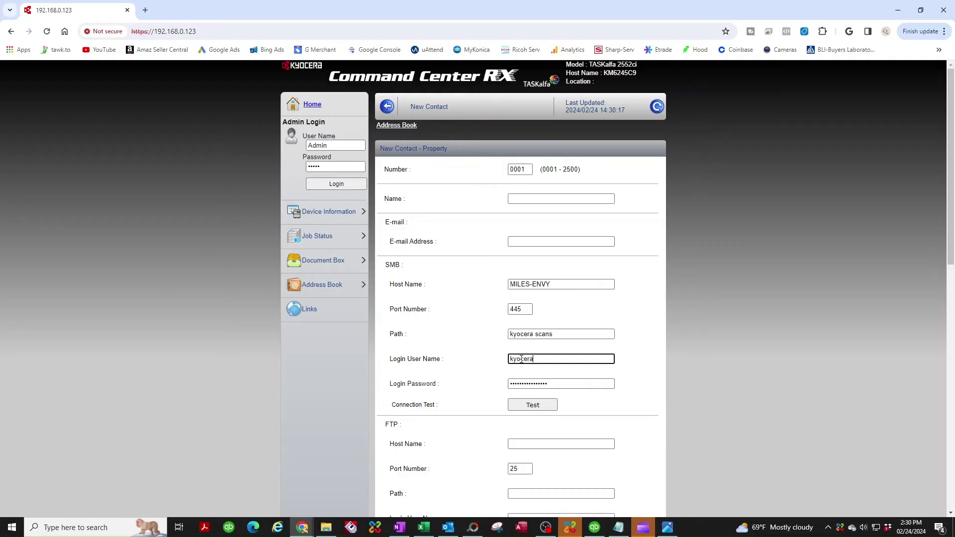
double_click(558, 383)
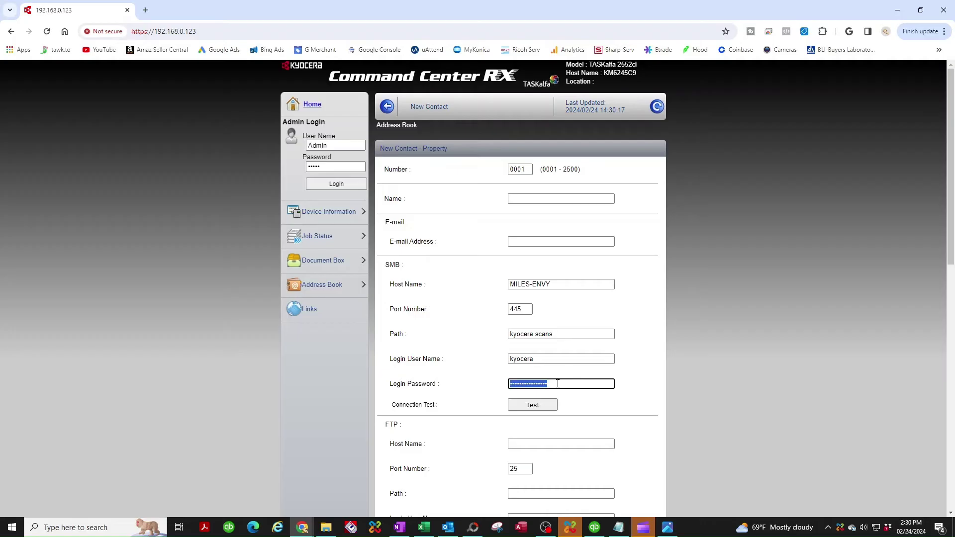
type("k")
scroll(565, 337, "down", 2)
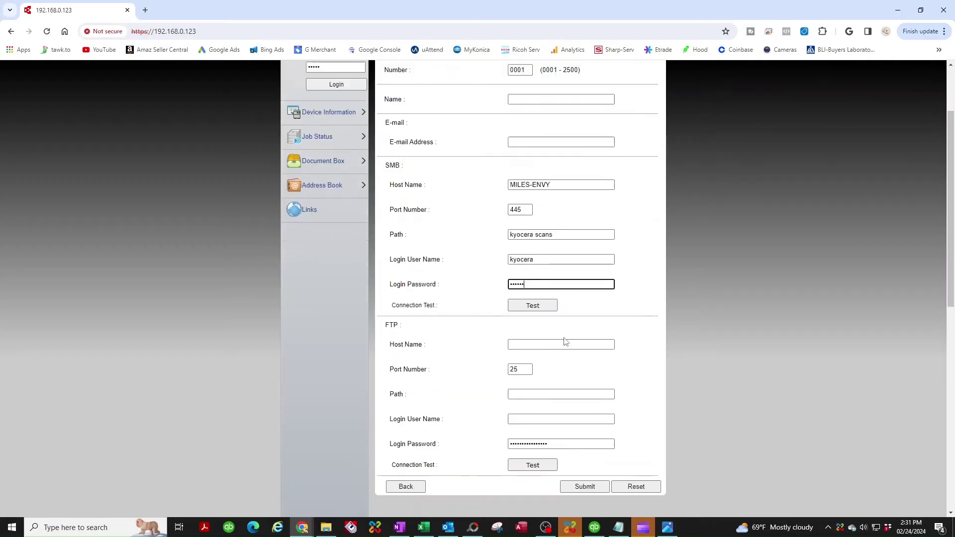
scroll(537, 343, "up", 1)
Step: Test the SMB connection (Connection OK), then attempt to submit and dismiss the missing-information warning
left_click(535, 355)
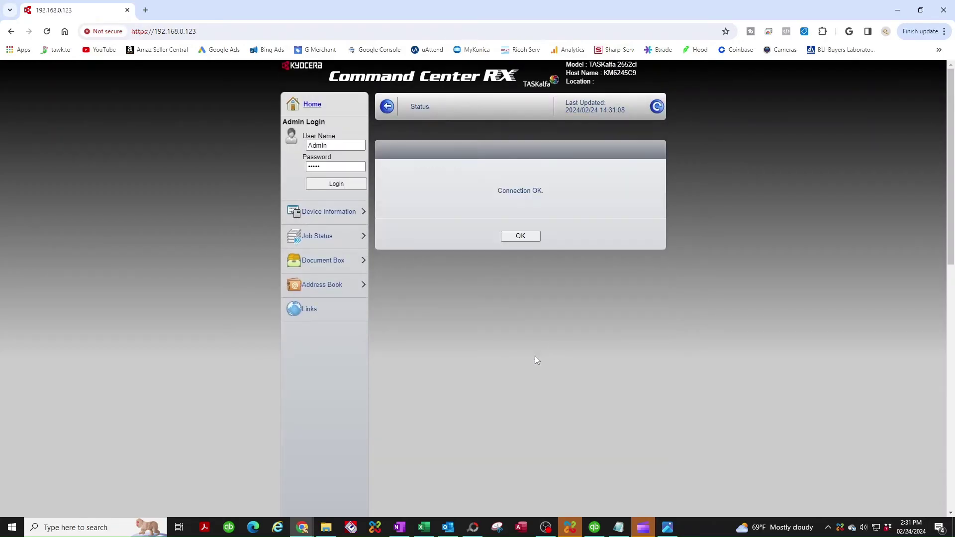
left_click(521, 236)
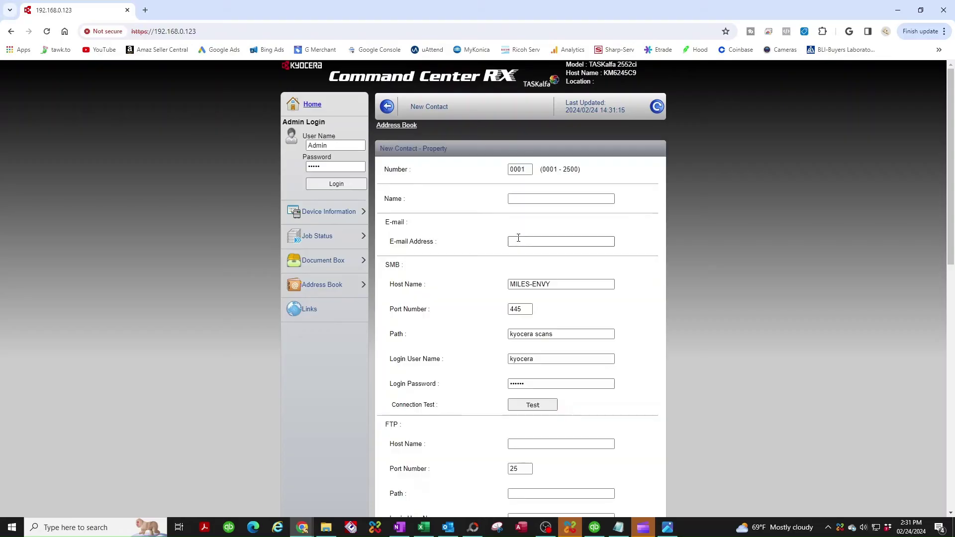
scroll(531, 253, "down", 4)
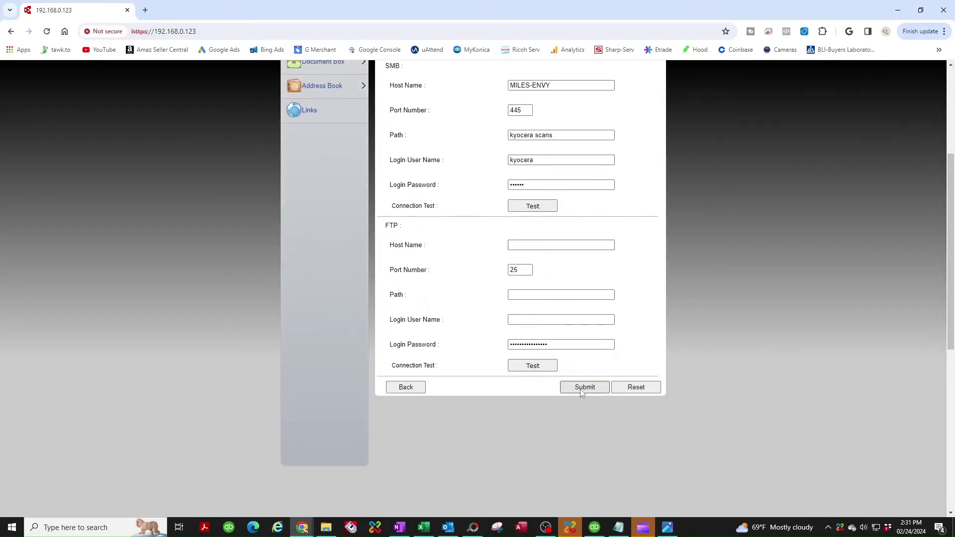
left_click(586, 388)
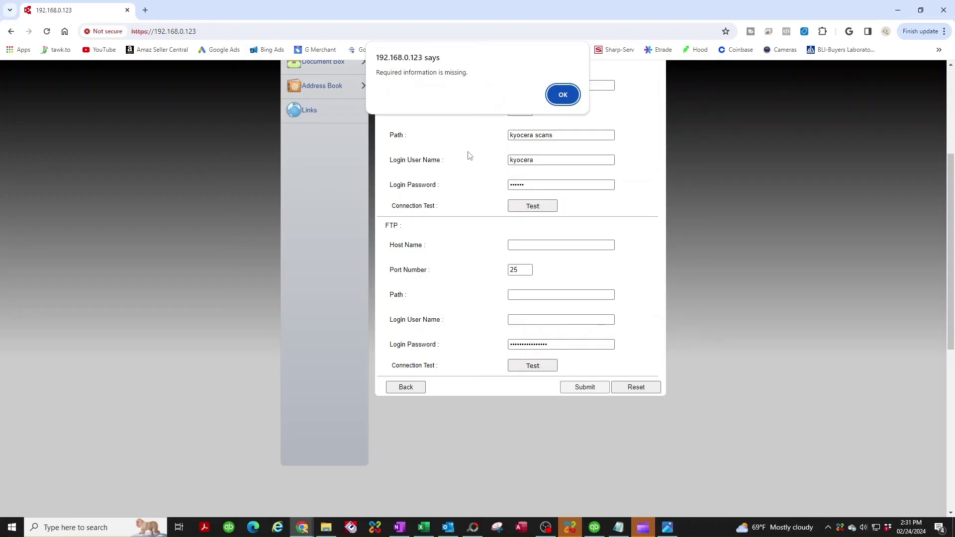
left_click(563, 96)
scroll(484, 300, "up", 4)
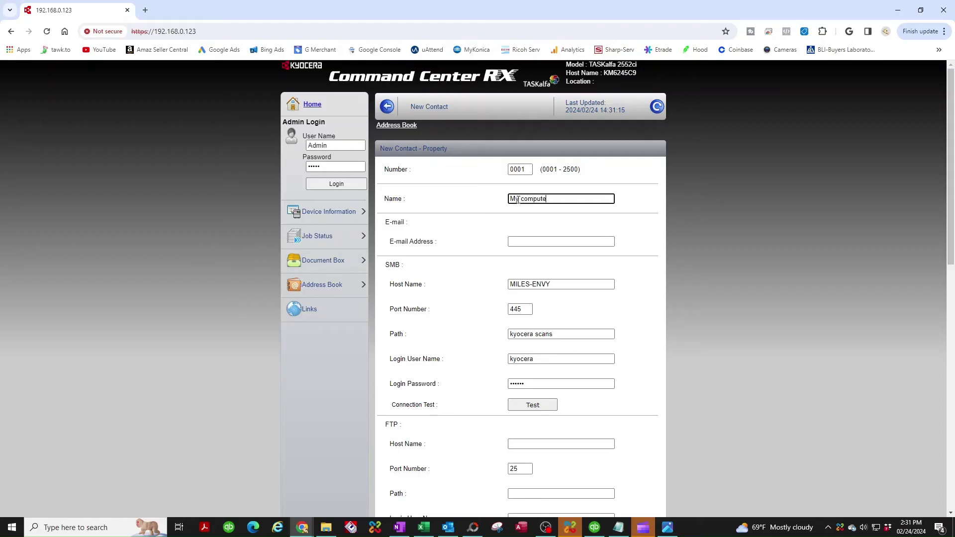
Step: Name the contact 'my computer' and submit it
key("BackSpace")
key("BackSpace")
key("BackSpace")
key("BackSpace")
key("BackSpace")
key("BackSpace")
key("BackSpace")
key("BackSpace")
key("BackSpace")
key("BackSpace")
type("my com")
scroll(556, 201, "down", 6)
scroll(576, 346, "up", 1)
left_click(585, 338)
scroll(589, 335, "down", 4)
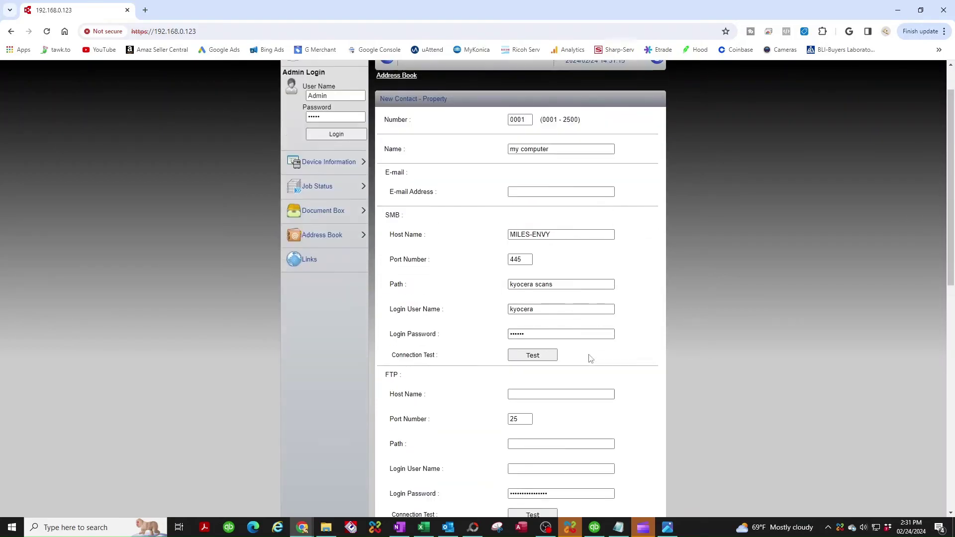
left_click(591, 389)
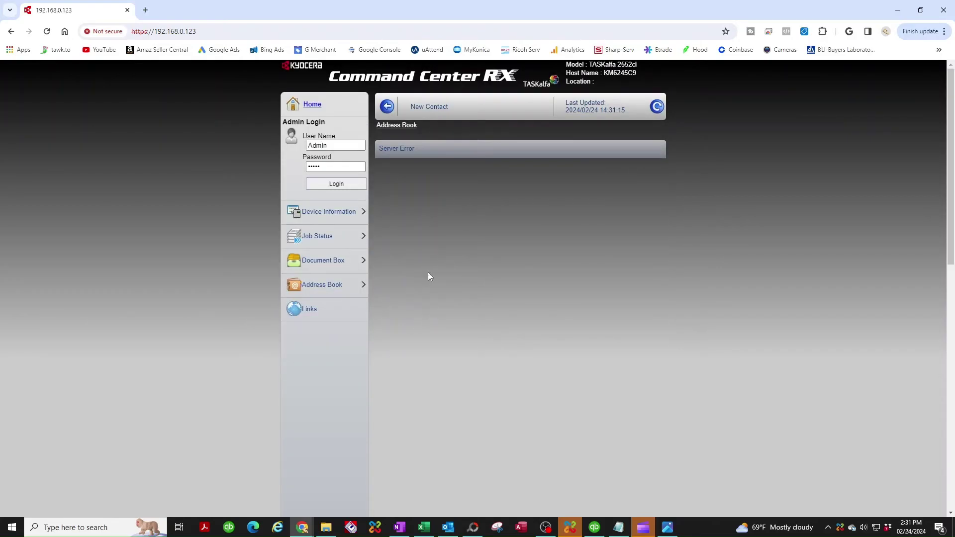
left_click(320, 290)
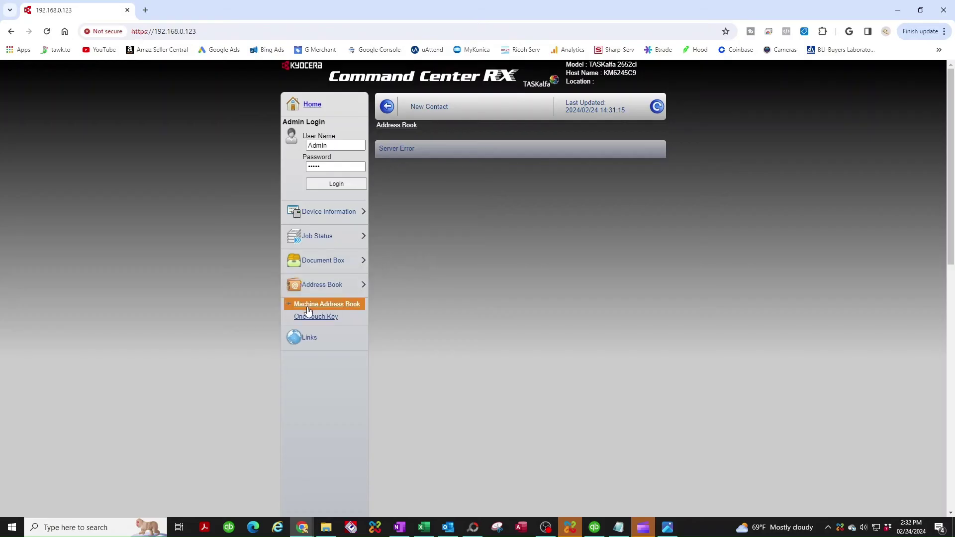
Step: Open the Machine Address Book, showing entry 0001 'my computer' as a Folder contact
left_click(307, 306)
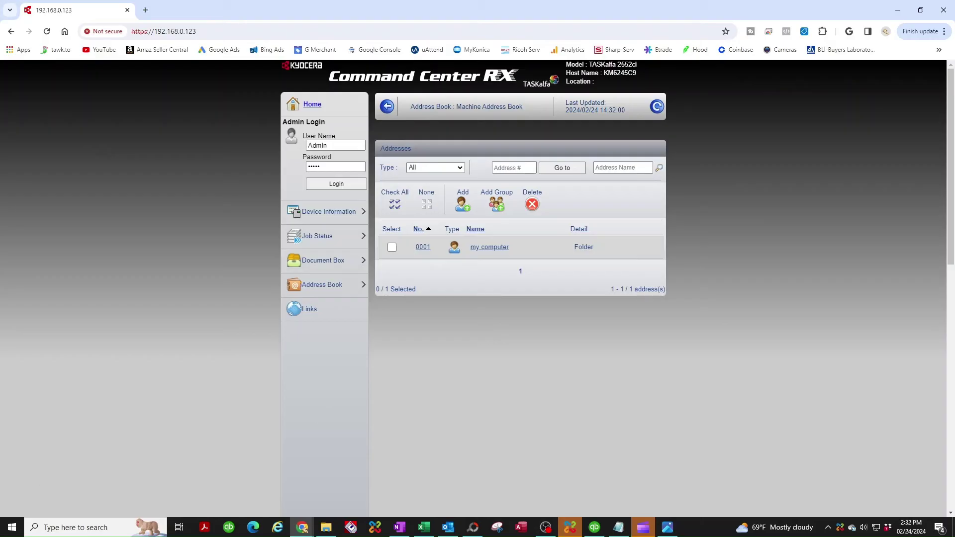
Step: Search Windows for 'manage a' and open Manage advanced sharing settings
left_click(65, 528)
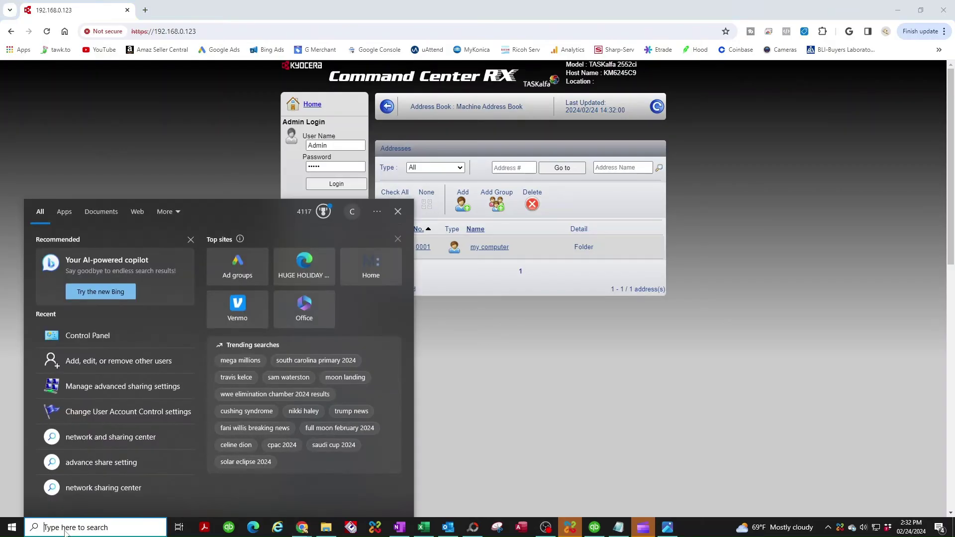
type("manage a")
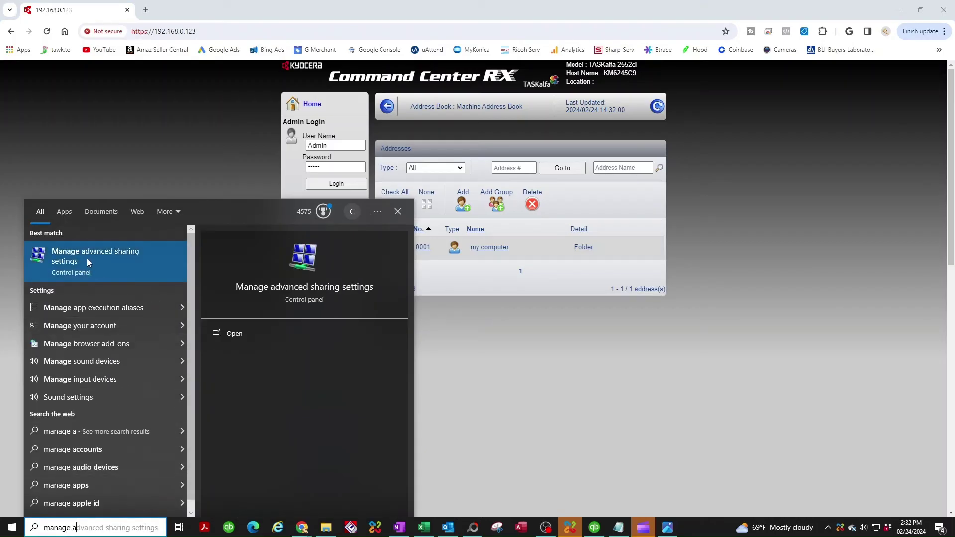
left_click(123, 250)
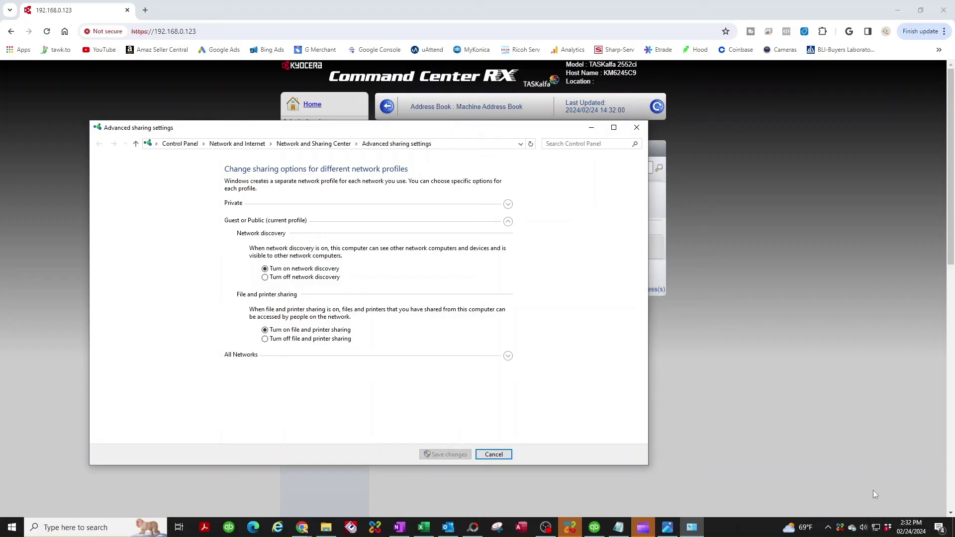
Step: Reopen Advanced sharing settings through Network & Internet settings and the Network and Sharing Center
right_click(876, 529)
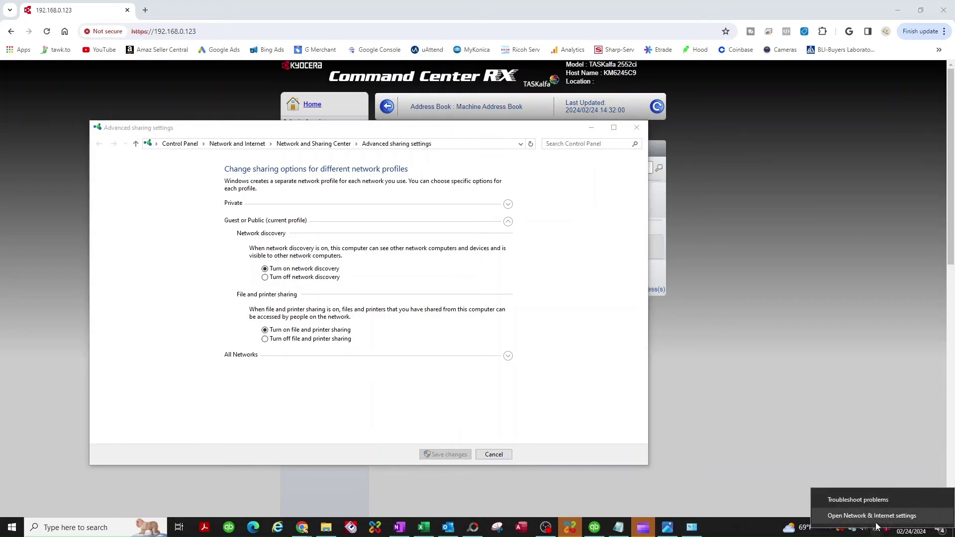
left_click(862, 516)
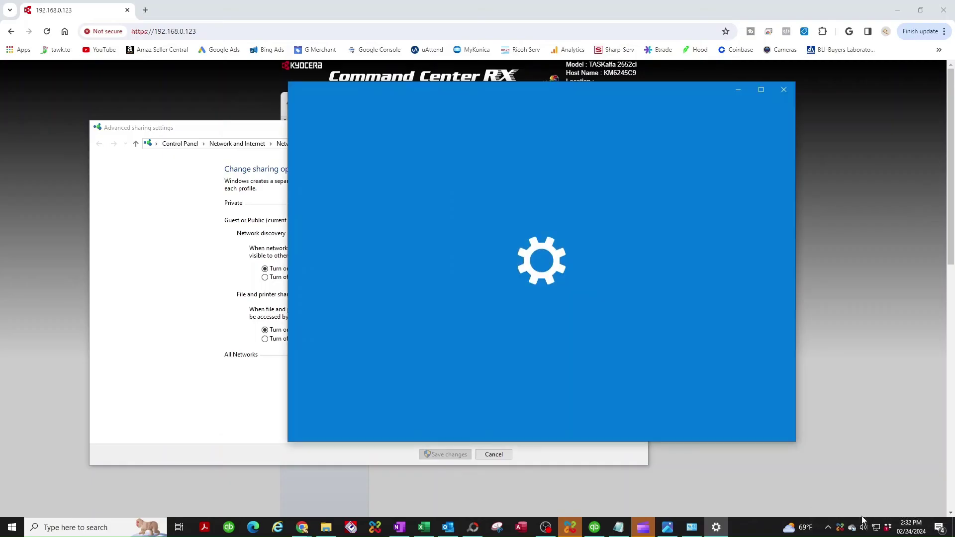
scroll(570, 335, "down", 5)
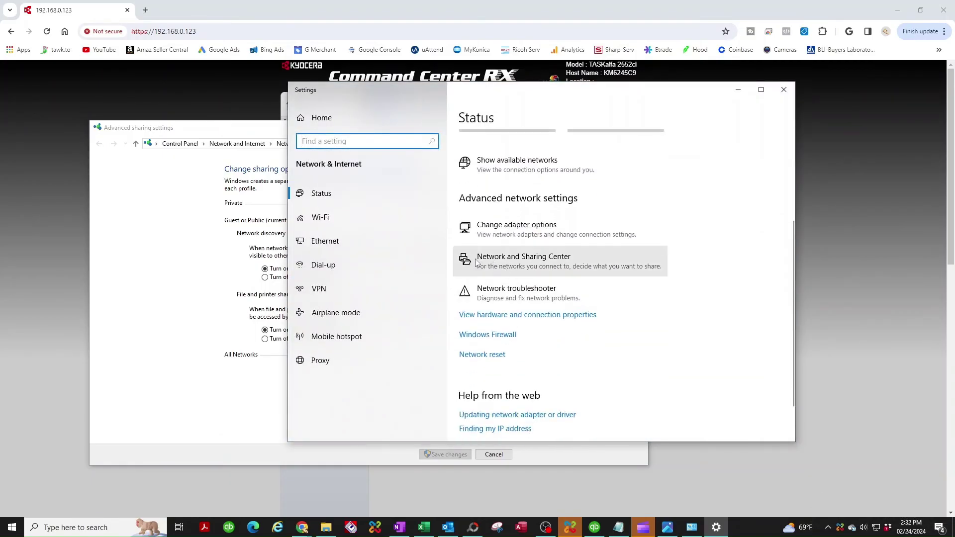
left_click(528, 263)
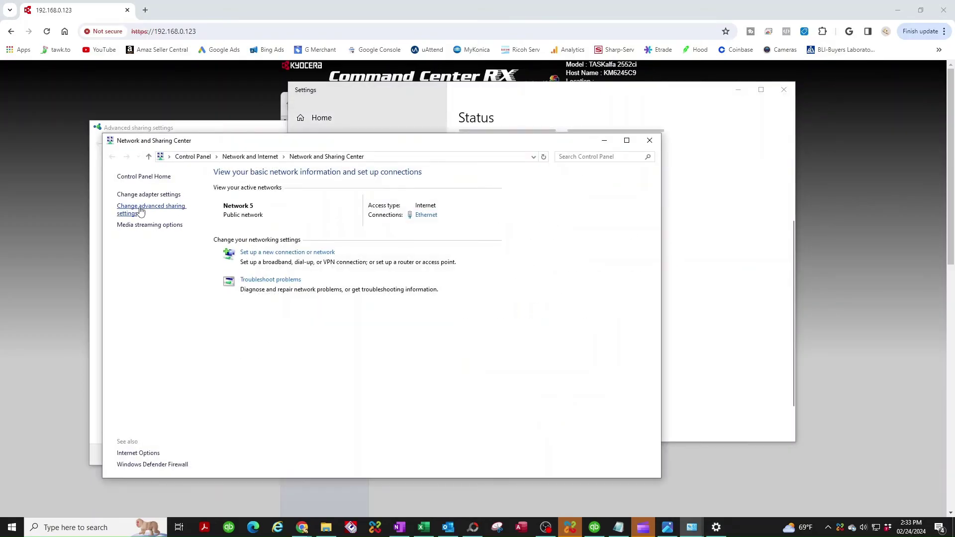
left_click(141, 210)
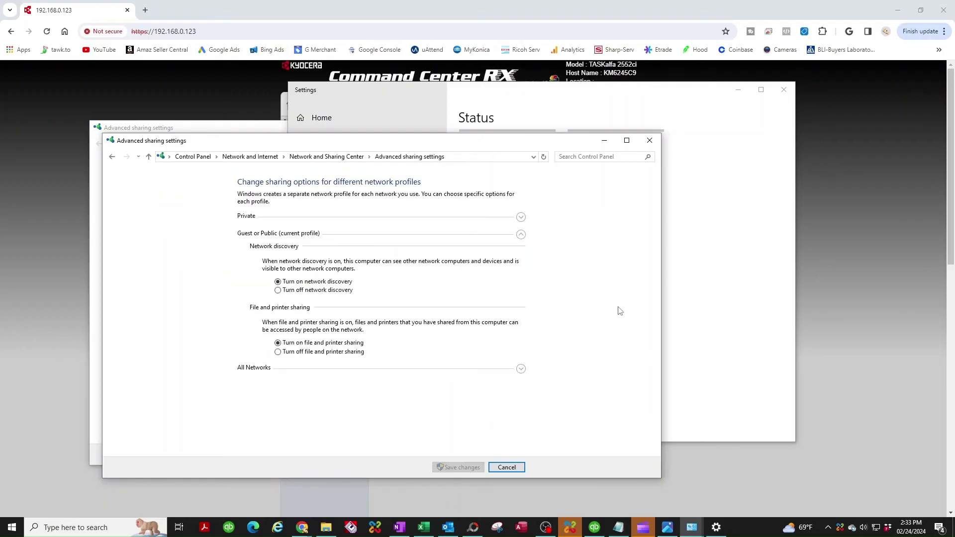
Step: Review the Private, Guest or Public and All Networks sharing options, then close that window
left_click(520, 234)
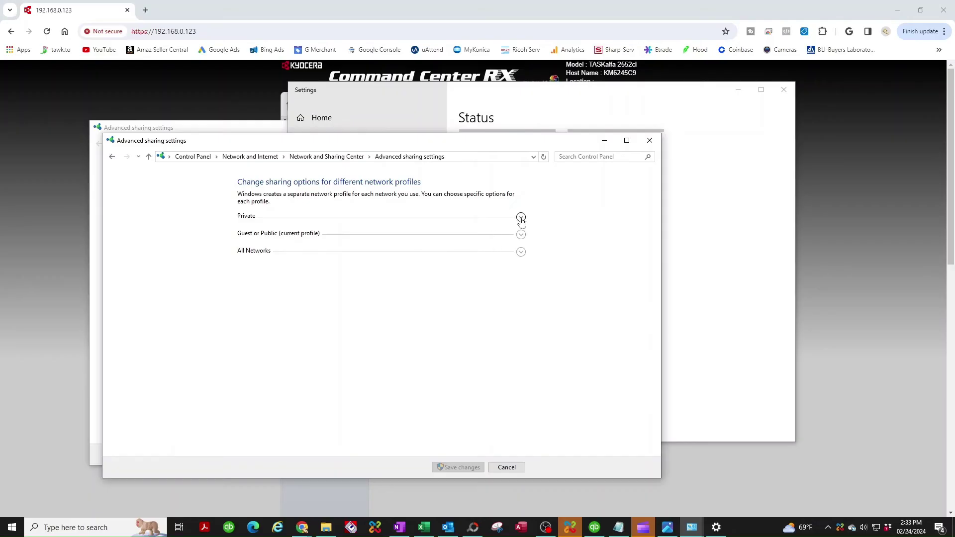
left_click(520, 218)
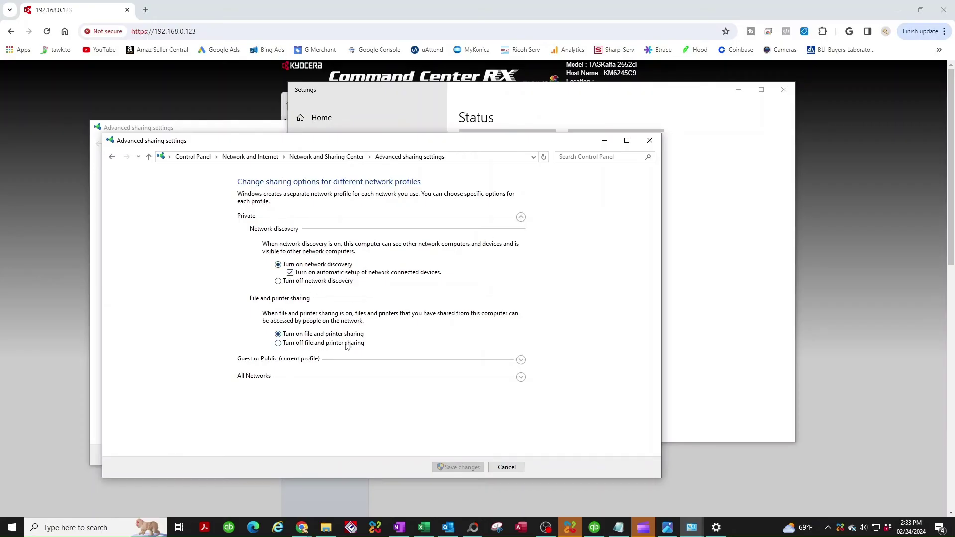
left_click(520, 360)
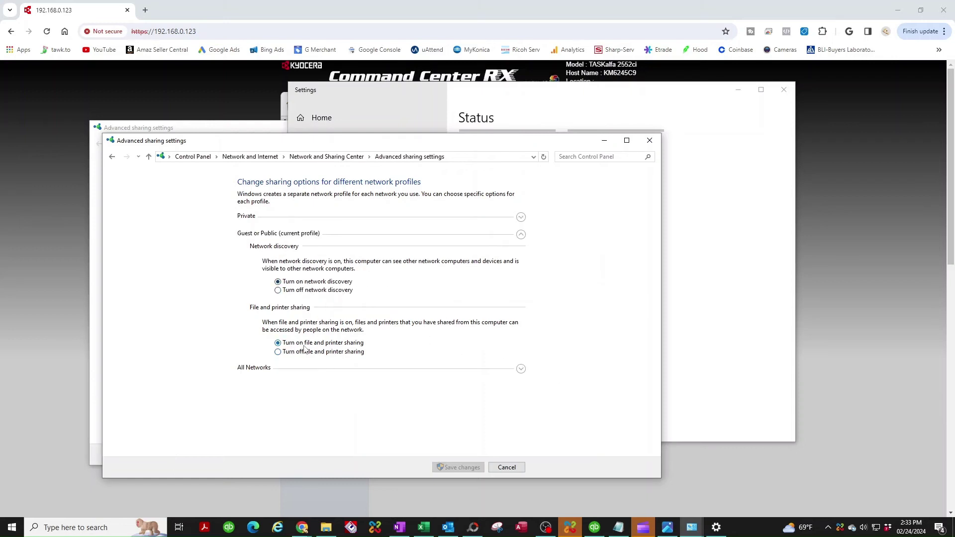
left_click(521, 368)
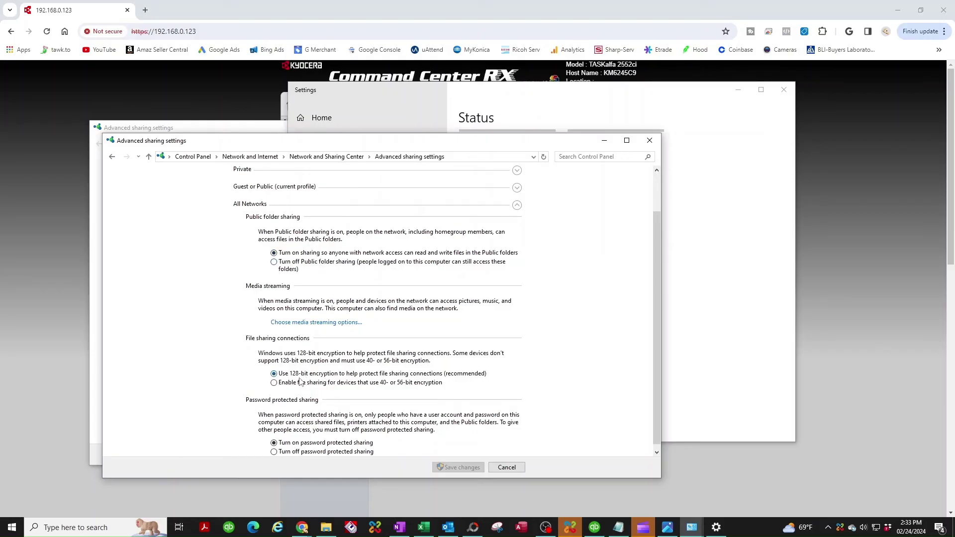
scroll(308, 393, "down", 1)
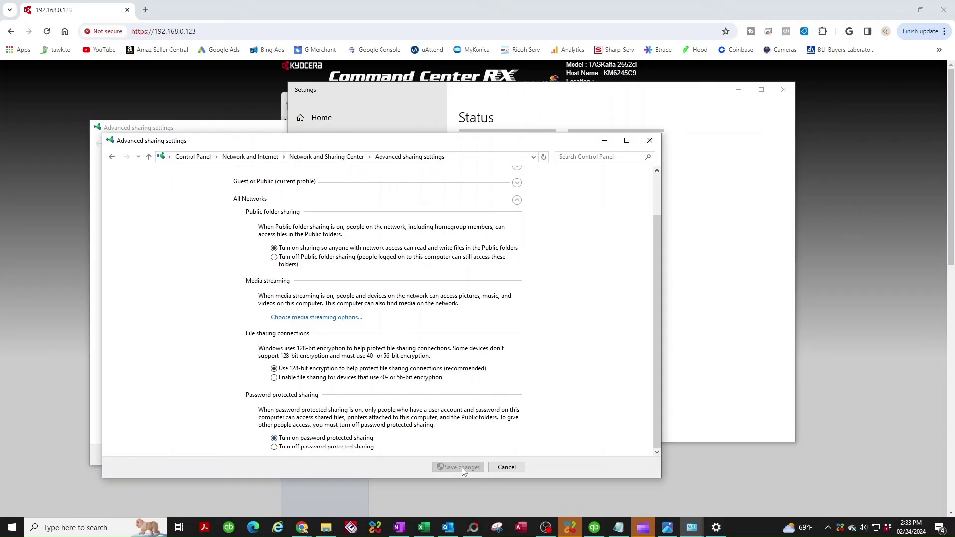
left_click(649, 141)
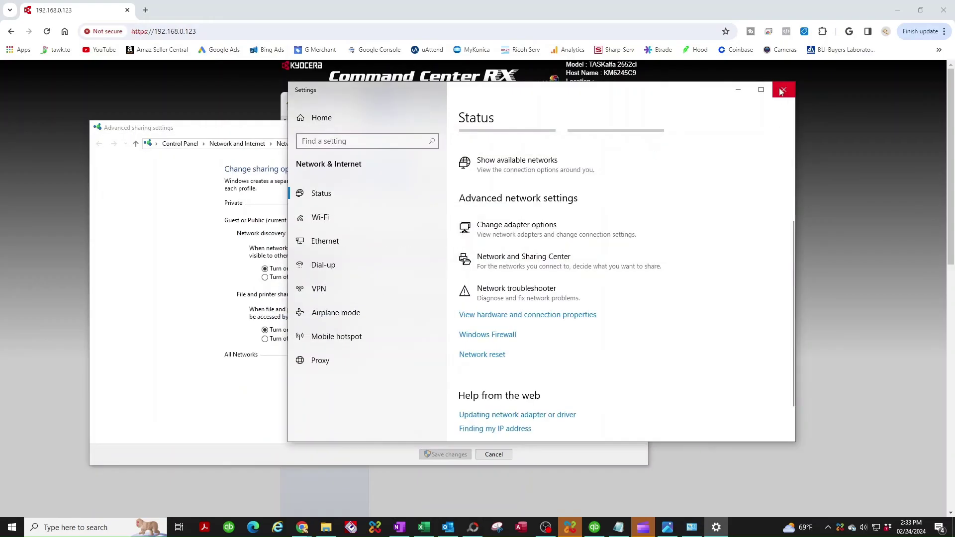
Step: Close the network Settings window and start a scan to the 'my computer' destination
left_click(782, 90)
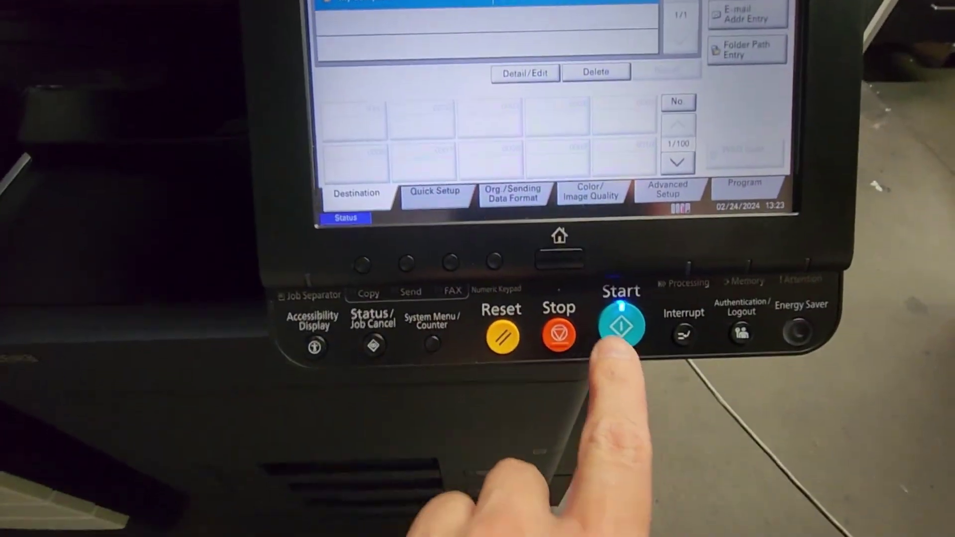
left_click(631, 354)
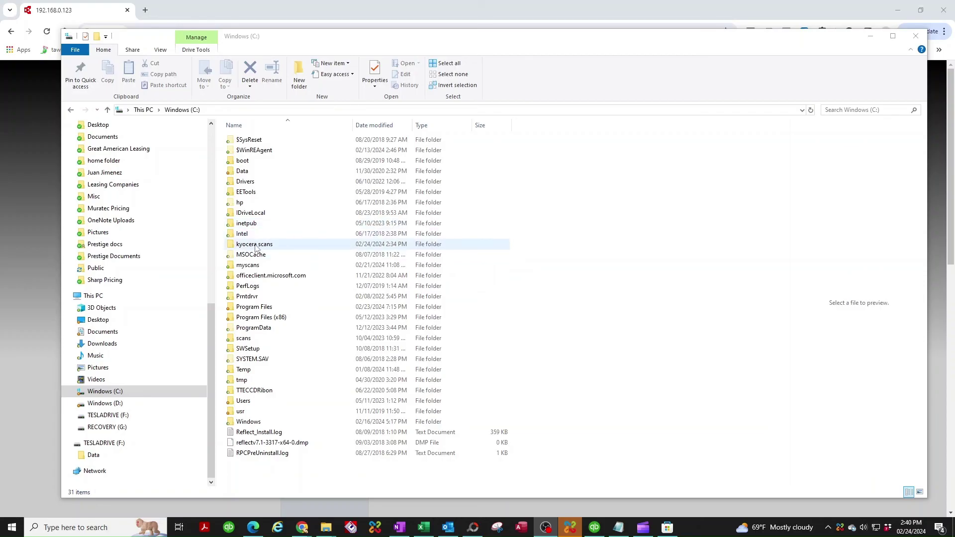
Step: Confirm the scanned PDF in 'kyocera scans', add a desktop shortcut to the folder, then close Explorer
double_click(255, 246)
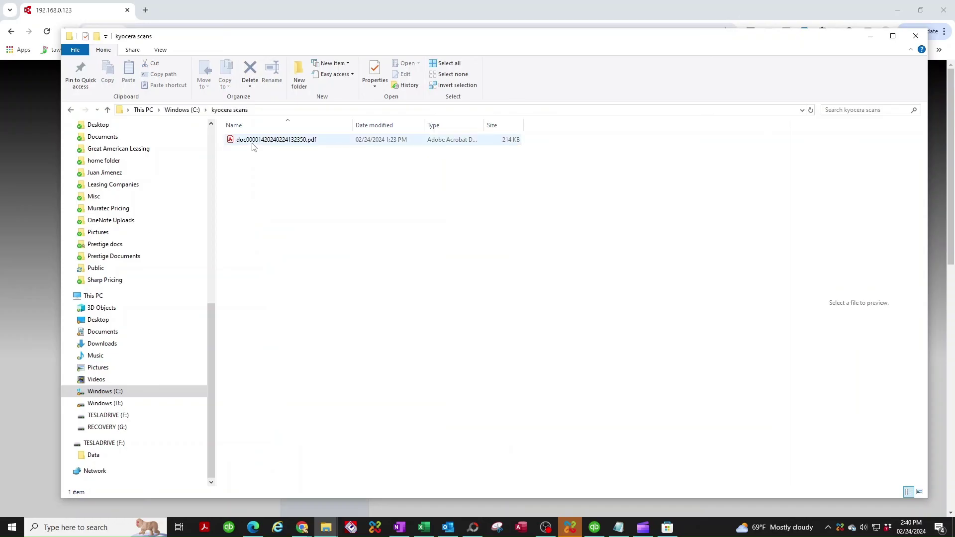
left_click(71, 109)
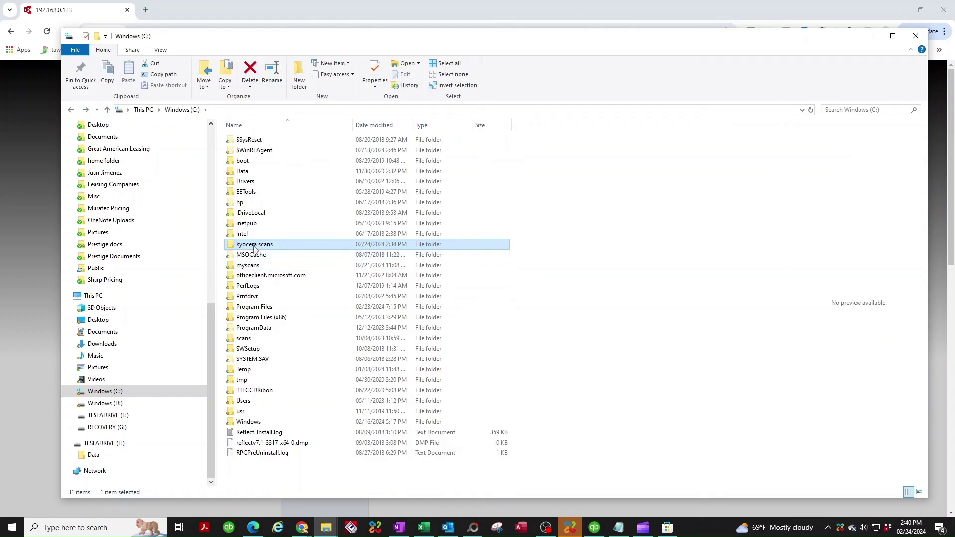
right_click(254, 247)
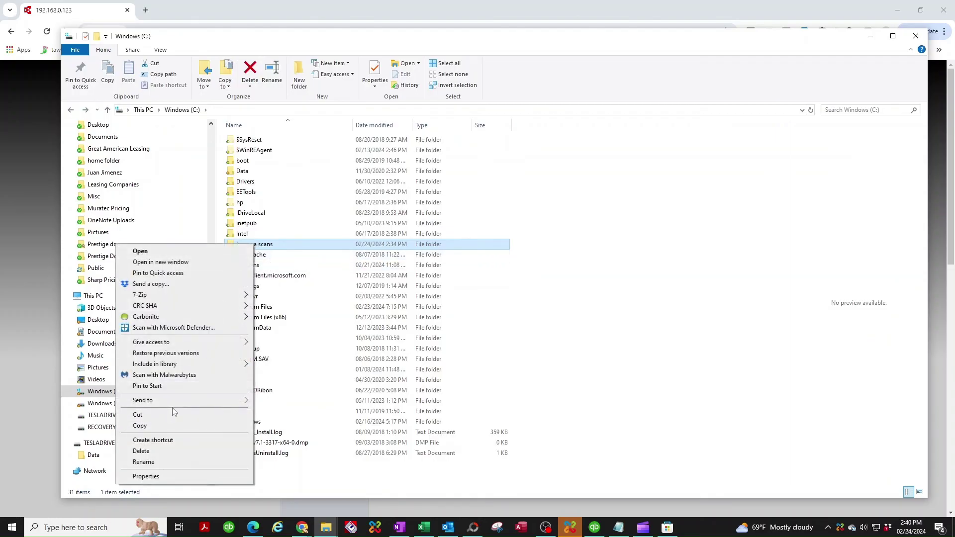
mouse_move(175, 400)
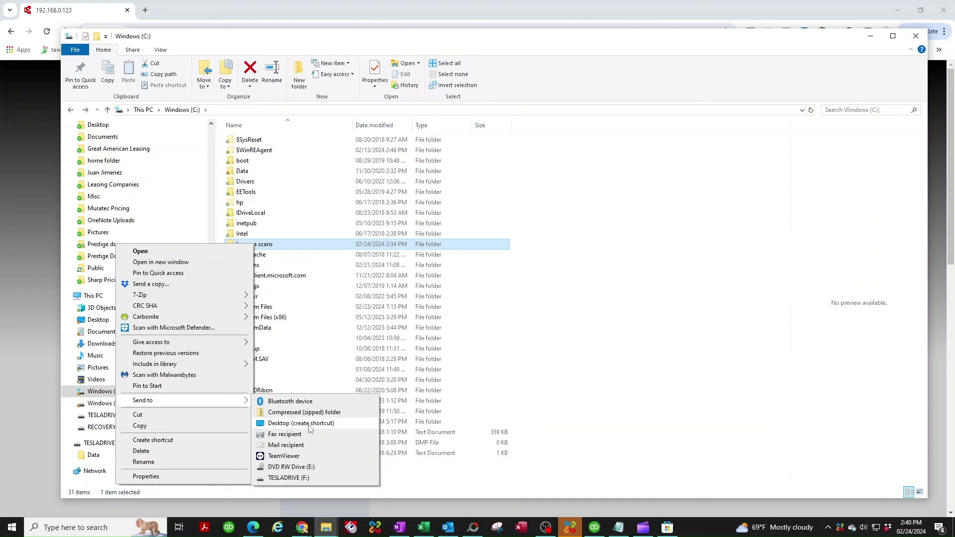
left_click(645, 202)
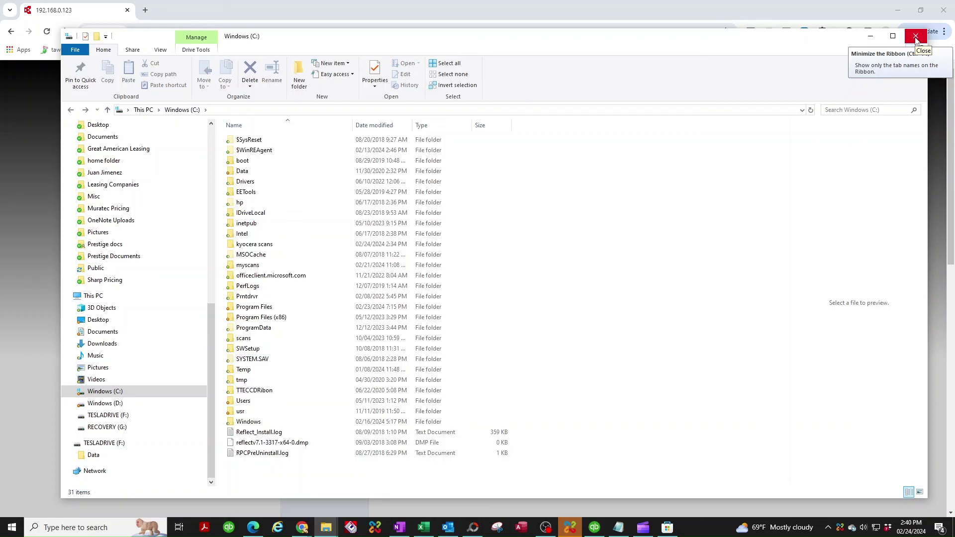
left_click(915, 37)
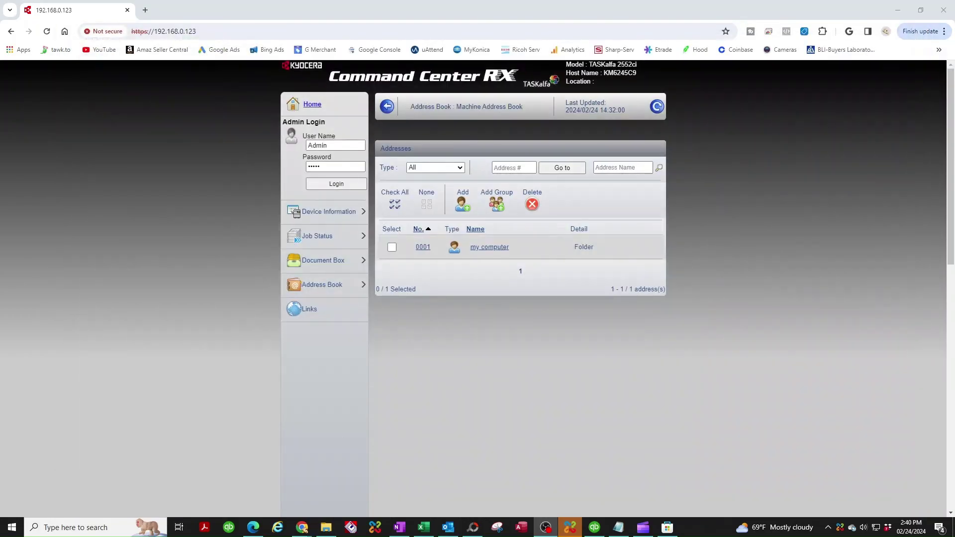